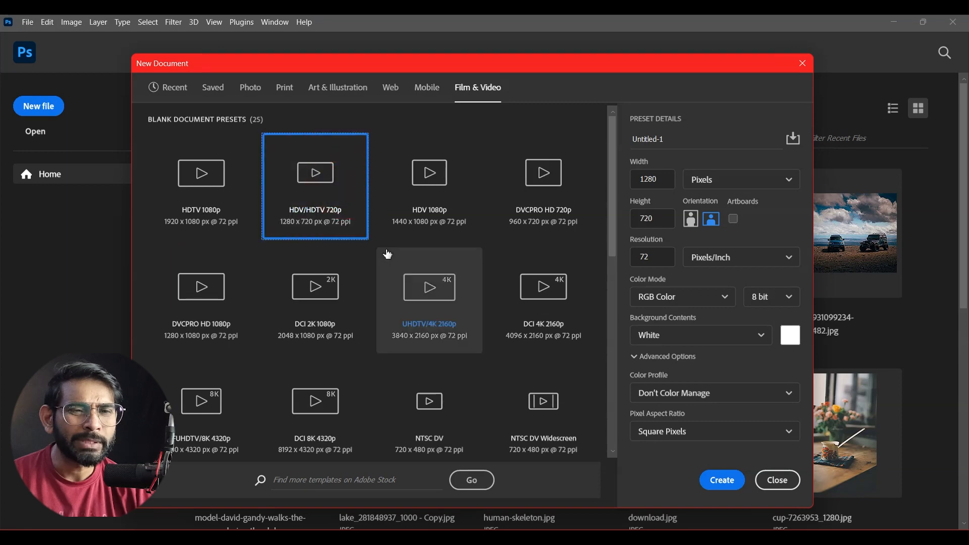
# Step: Create a 1280 x 720 px document at 72 ppi from the HDV/HDTV 720p preset and hide its guides
pyautogui.click(728, 488)
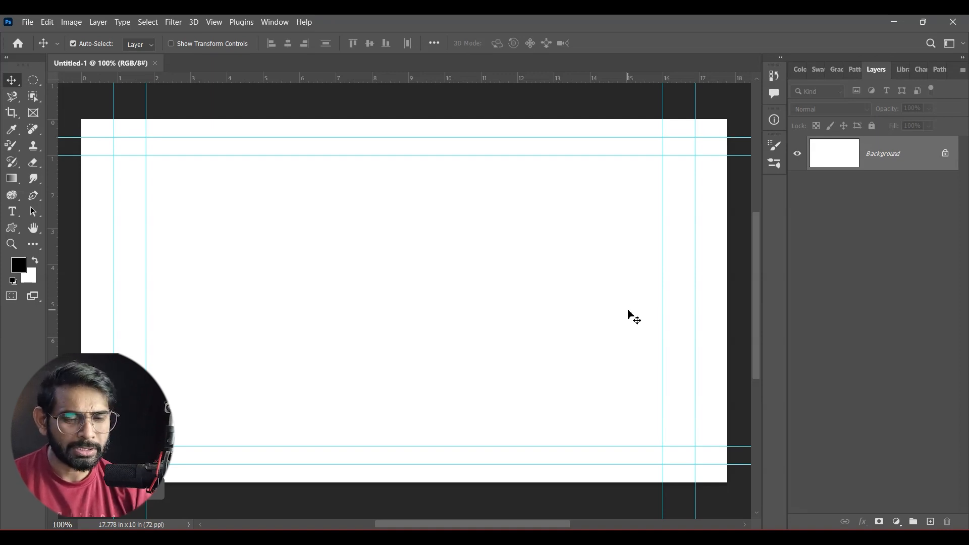
pyautogui.hotkey('ctrl', 'h')
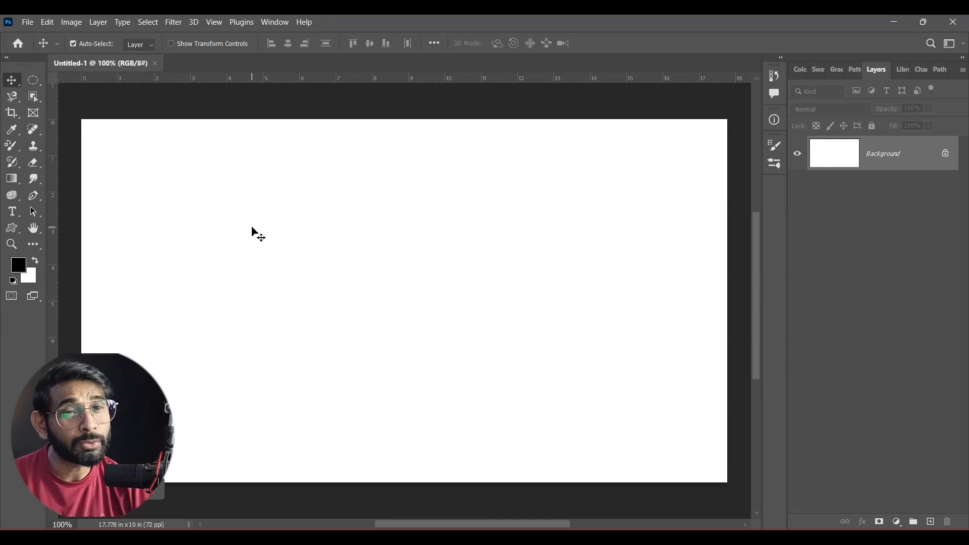
# Step: Show the Timeline panel and reduce its height to leave more room for the canvas
pyautogui.click(275, 22)
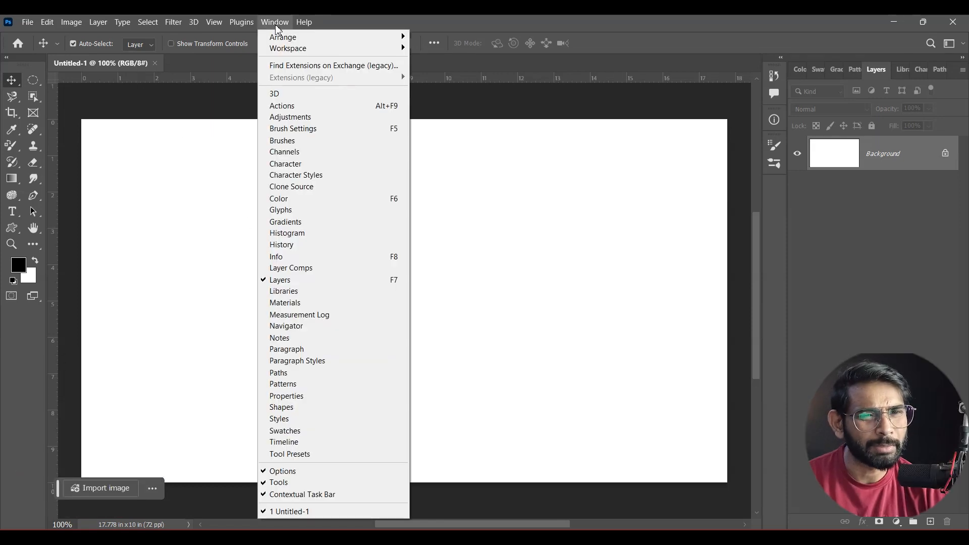
pyautogui.click(283, 442)
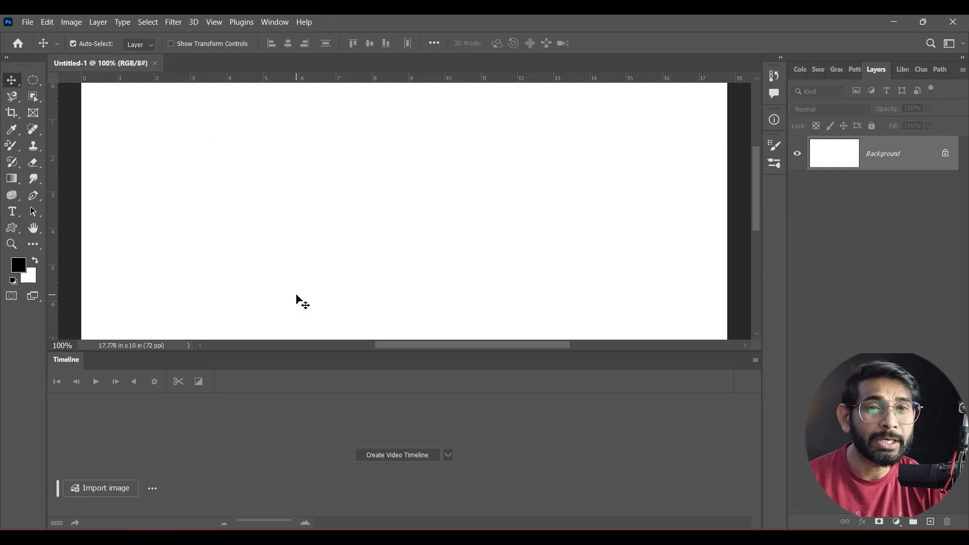
pyautogui.moveTo(583, 353); pyautogui.dragTo(590, 381)
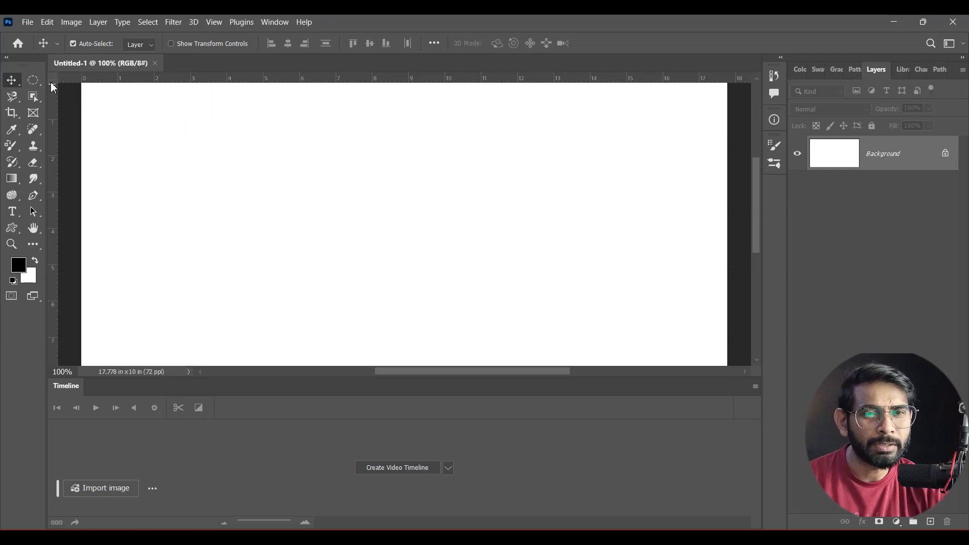
# Step: Add a new layer and make a rectangular marquee selection across the full width of the canvas's lower part
pyautogui.click(34, 80)
pyautogui.hotkey('ctrl', '-')
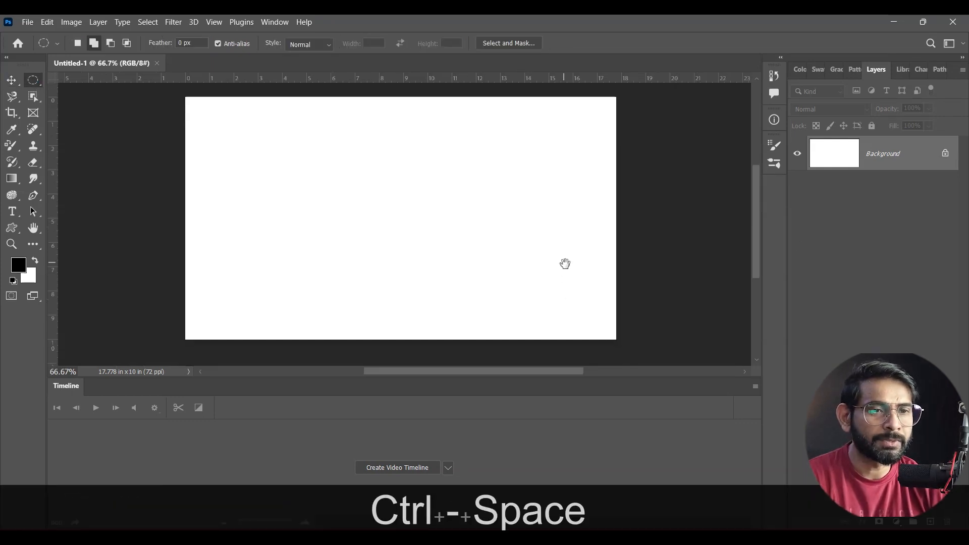
pyautogui.moveTo(564, 262); pyautogui.dragTo(564, 271)
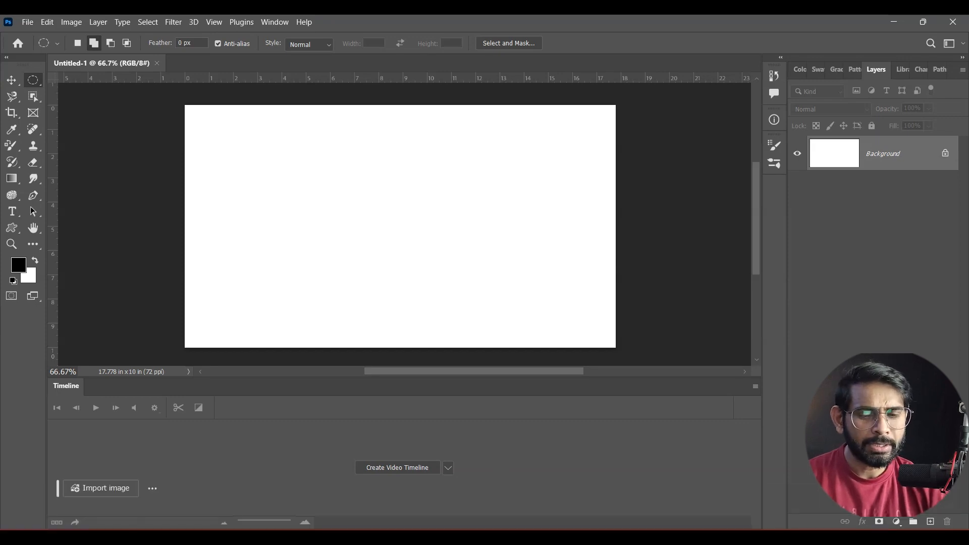
pyautogui.hotkey('ctrl', 'alt', 'shift', 'n')
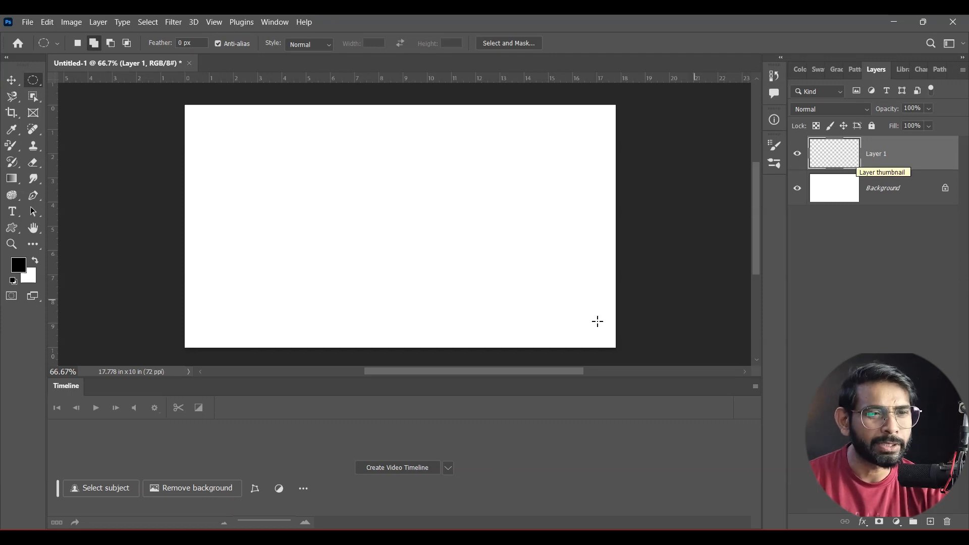
pyautogui.rightClick(30, 83)
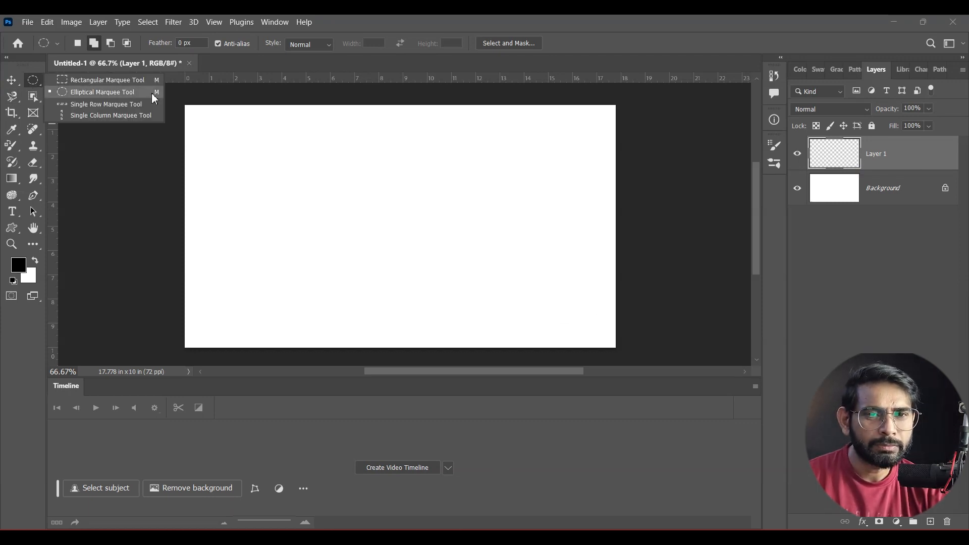
pyautogui.click(134, 79)
pyautogui.moveTo(156, 253); pyautogui.dragTo(670, 290)
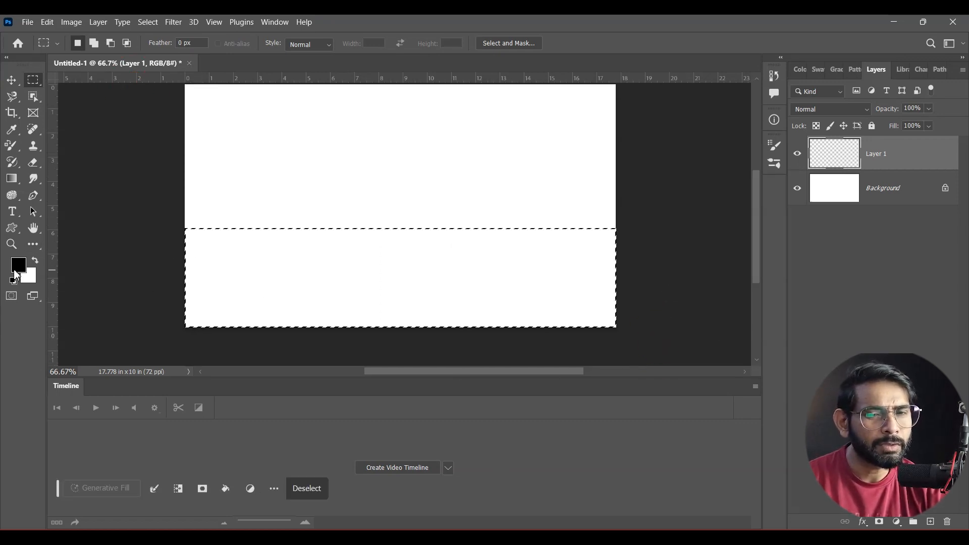
# Step: Set the foreground color to a dark green
pyautogui.click(19, 273)
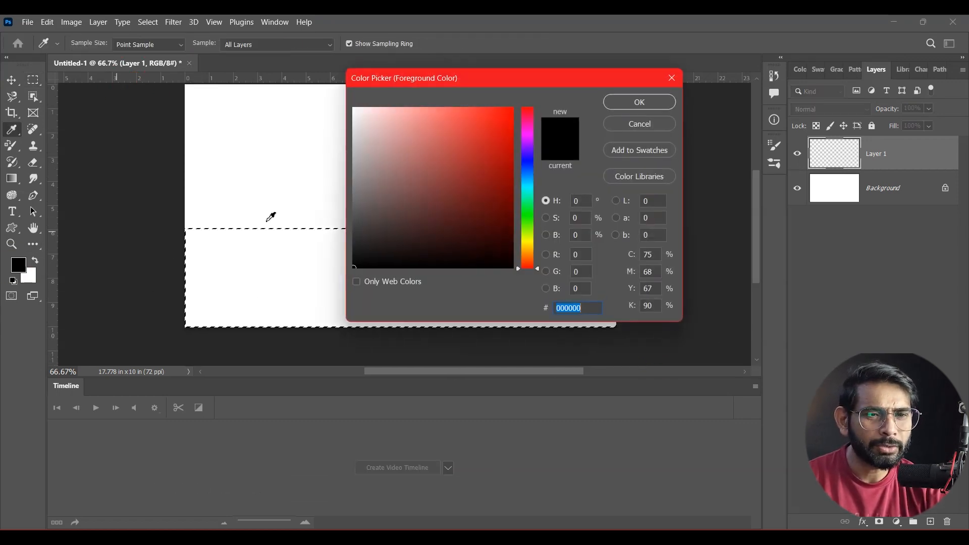
pyautogui.click(528, 216)
pyautogui.click(508, 109)
pyautogui.click(614, 103)
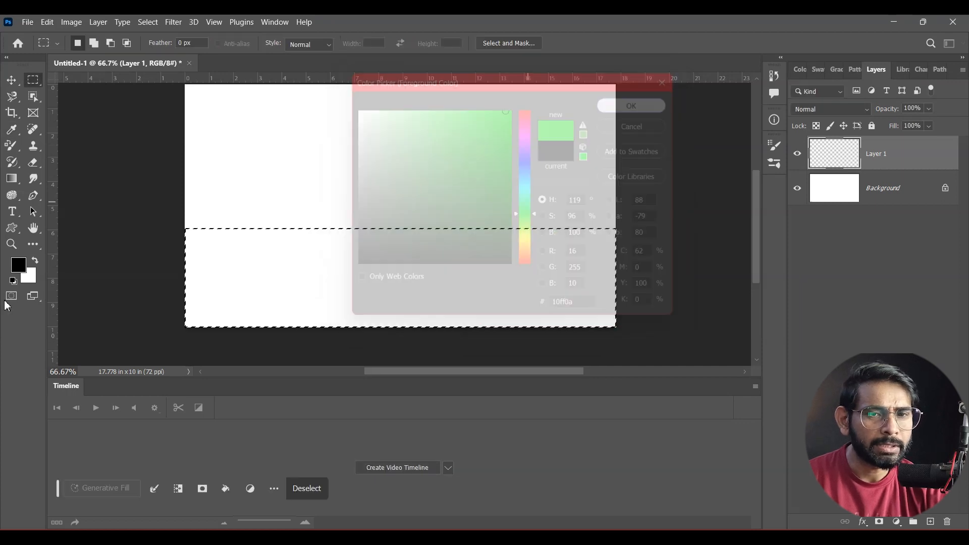
pyautogui.click(18, 265)
pyautogui.click(504, 225)
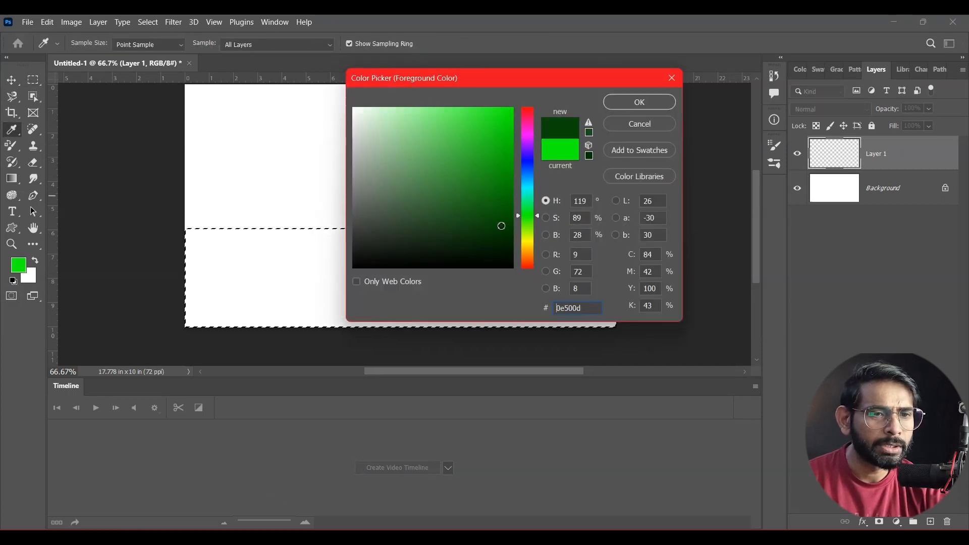
pyautogui.click(640, 102)
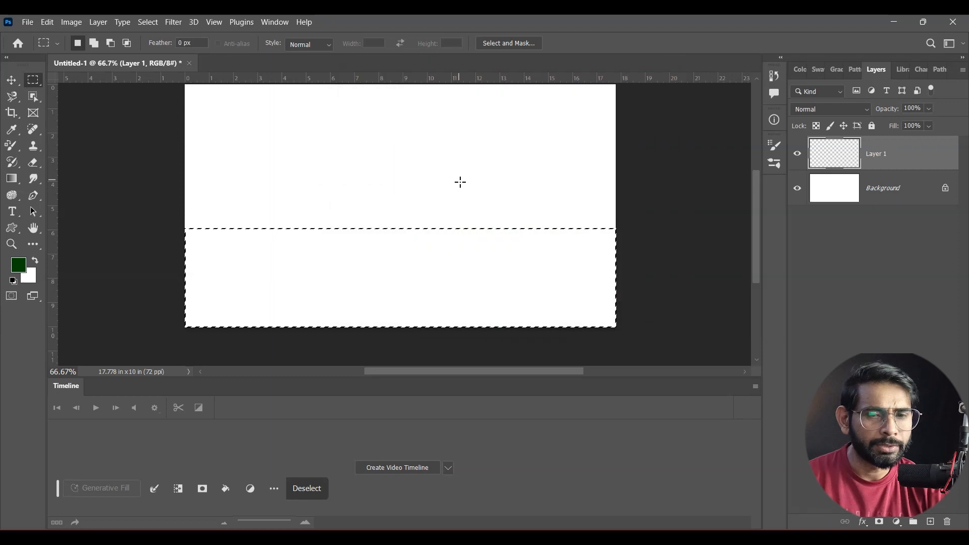
# Step: Set the background color to bright green #0aff04
pyautogui.click(29, 276)
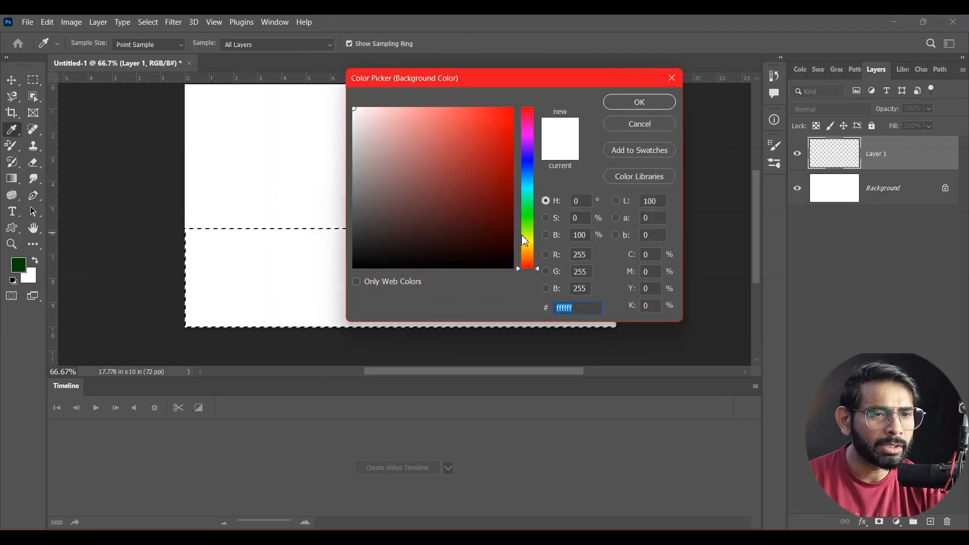
pyautogui.click(531, 219)
pyautogui.click(512, 108)
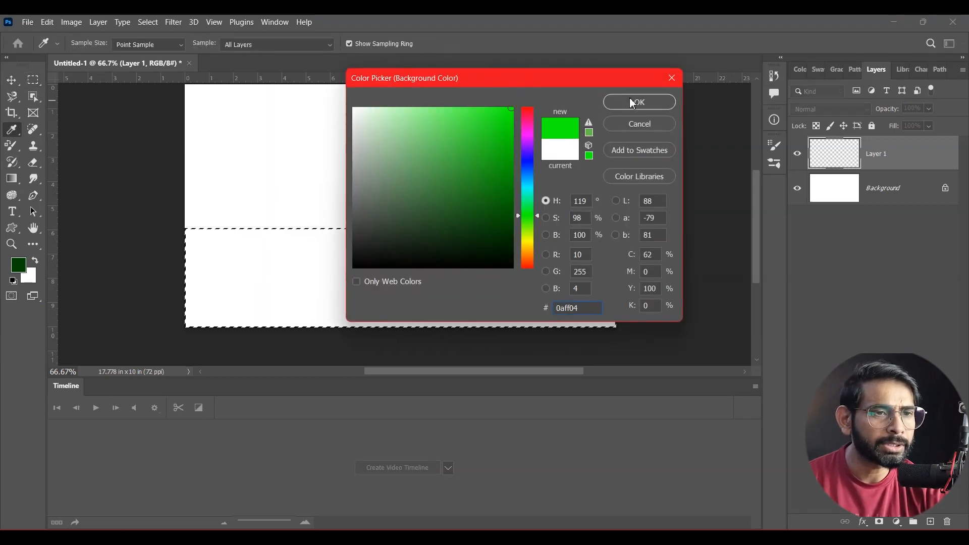
pyautogui.click(639, 102)
# Step: Fill the selected lower area on Layer 1 with the bright green background color and deselect
pyautogui.press('space')
pyautogui.moveTo(414, 248)
pyautogui.mouseDown()
pyautogui.moveTo(424, 278)
pyautogui.moveTo(413, 266)
pyautogui.mouseUp()
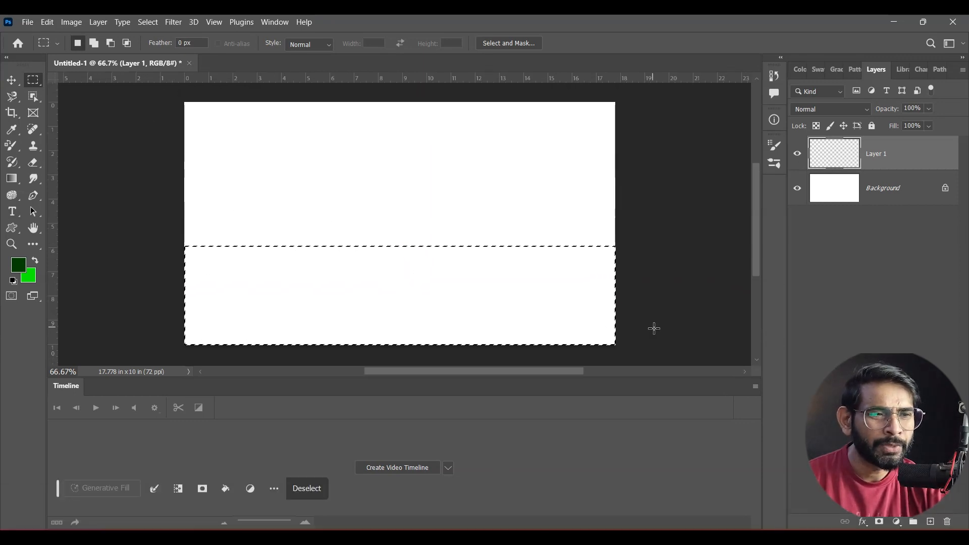
pyautogui.press('ctrl')
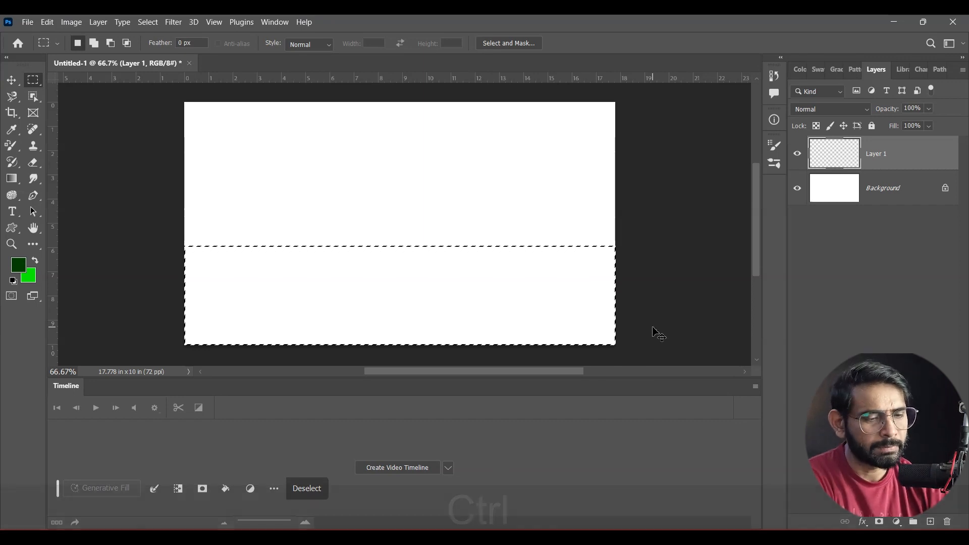
pyautogui.hotkey('ctrl', 'BackSpace')
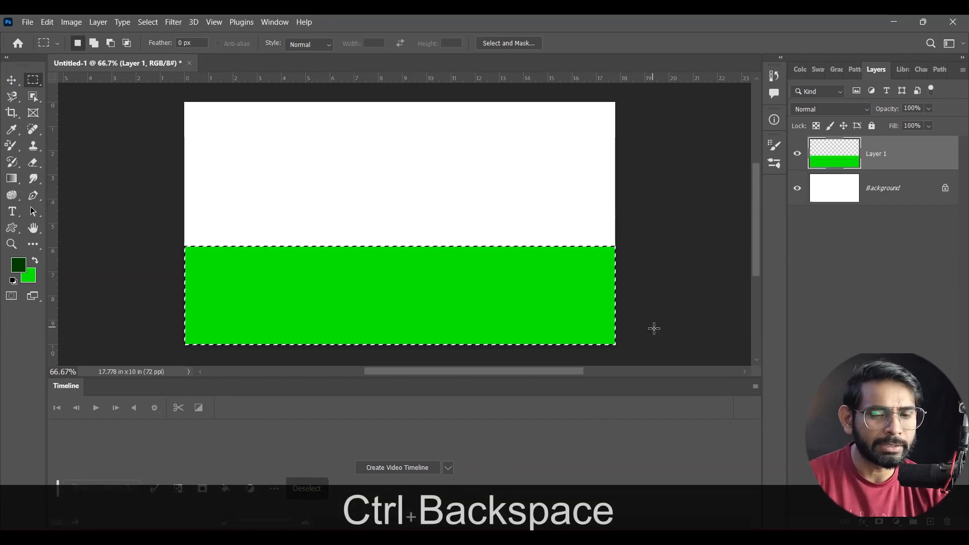
pyautogui.hotkey('ctrl', 'd')
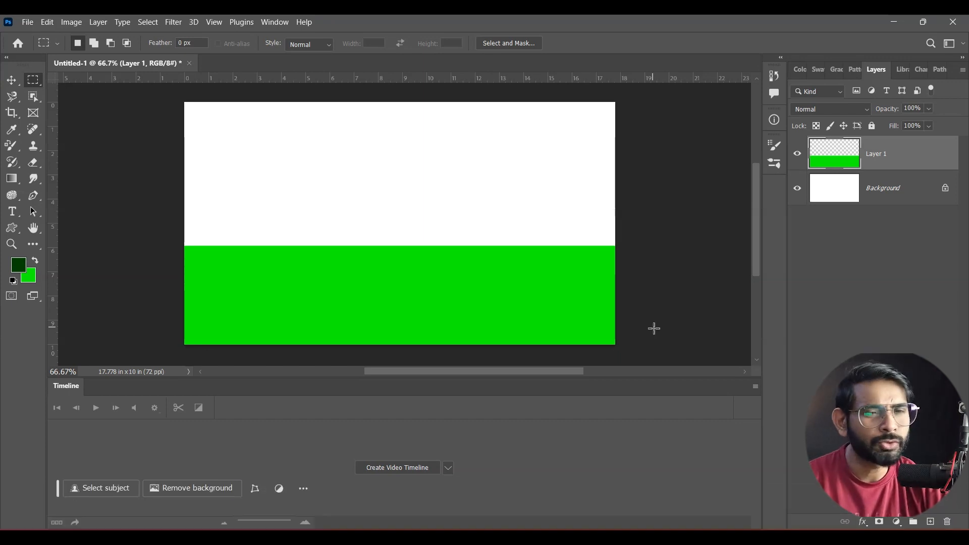
# Step: Apply the Add Noise filter to the green area with 62.07% amount, Uniform distribution and Monochromatic enabled
pyautogui.click(18, 85)
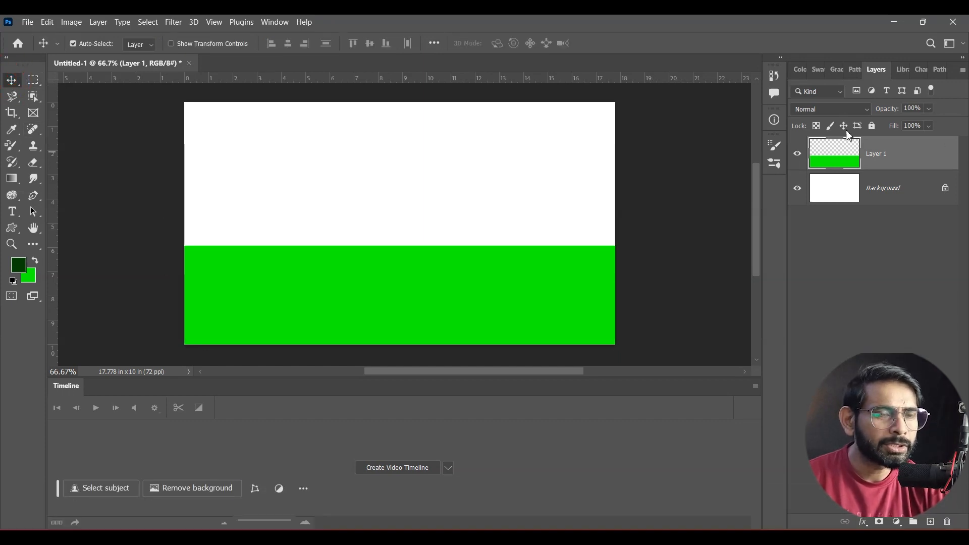
pyautogui.click(174, 23)
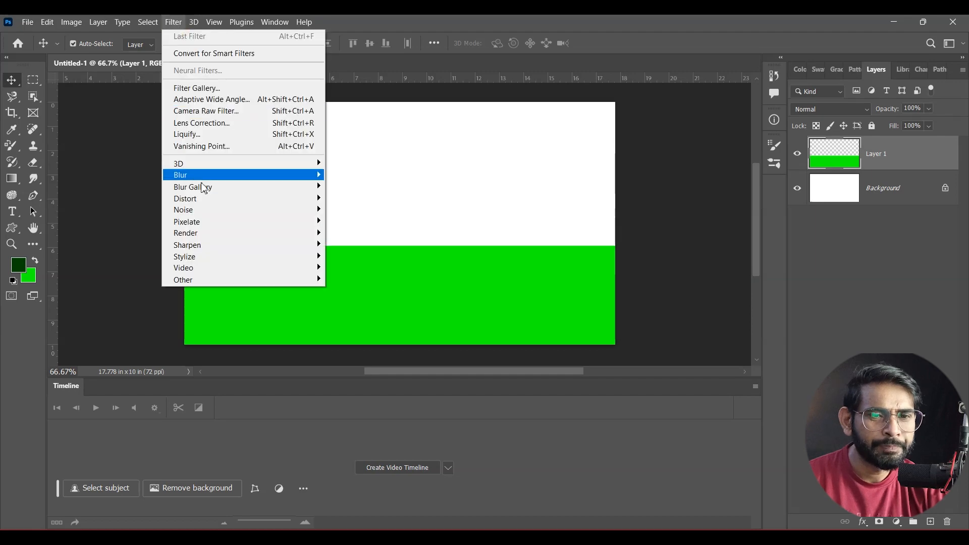
pyautogui.moveTo(214, 217)
pyautogui.click(359, 209)
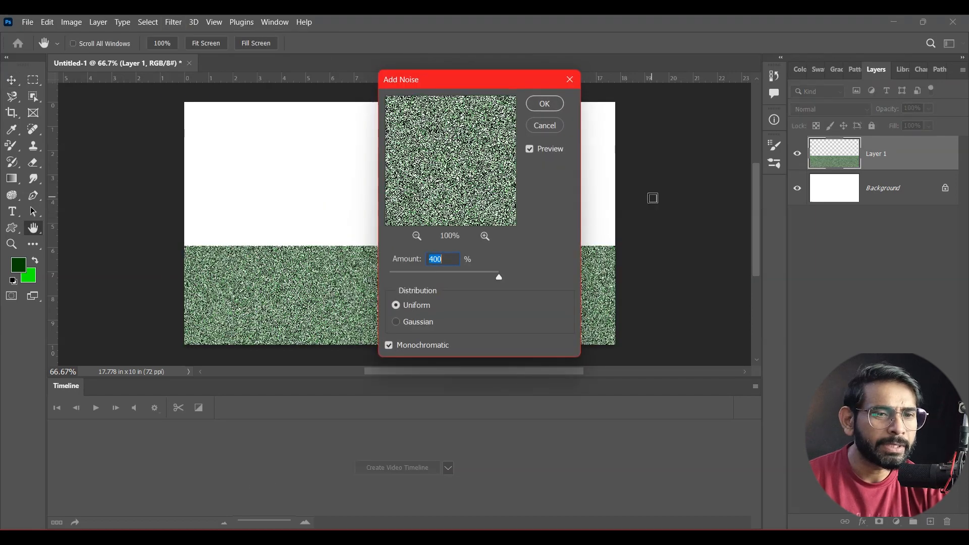
pyautogui.moveTo(470, 84); pyautogui.dragTo(734, 110)
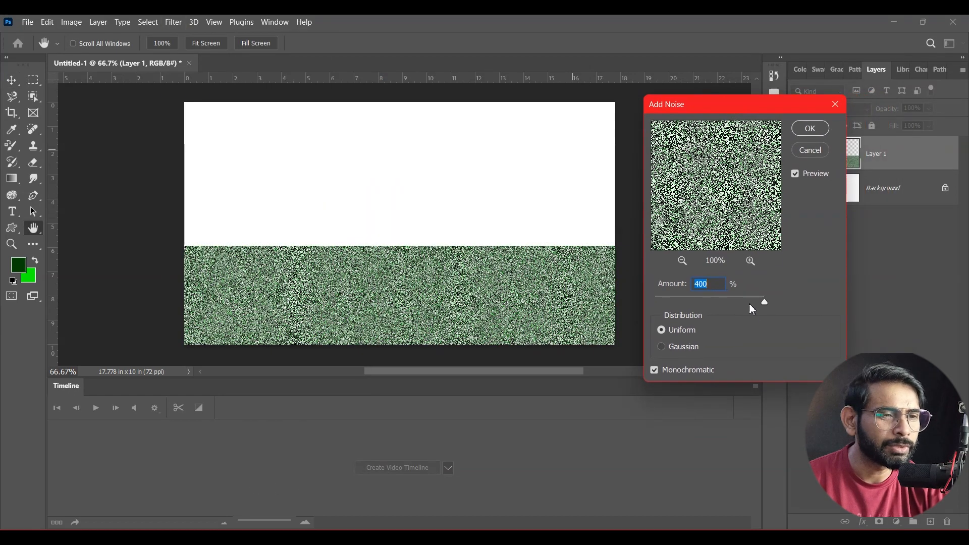
pyautogui.moveTo(708, 297); pyautogui.dragTo(725, 299)
pyautogui.click(672, 345)
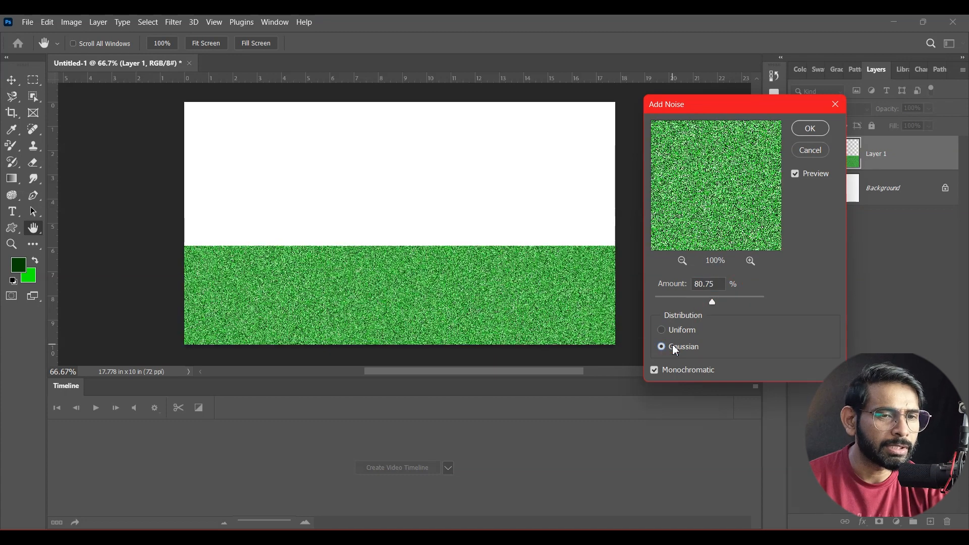
pyautogui.click(662, 330)
pyautogui.moveTo(712, 300)
pyautogui.mouseDown()
pyautogui.moveTo(698, 299)
pyautogui.moveTo(713, 296)
pyautogui.mouseUp()
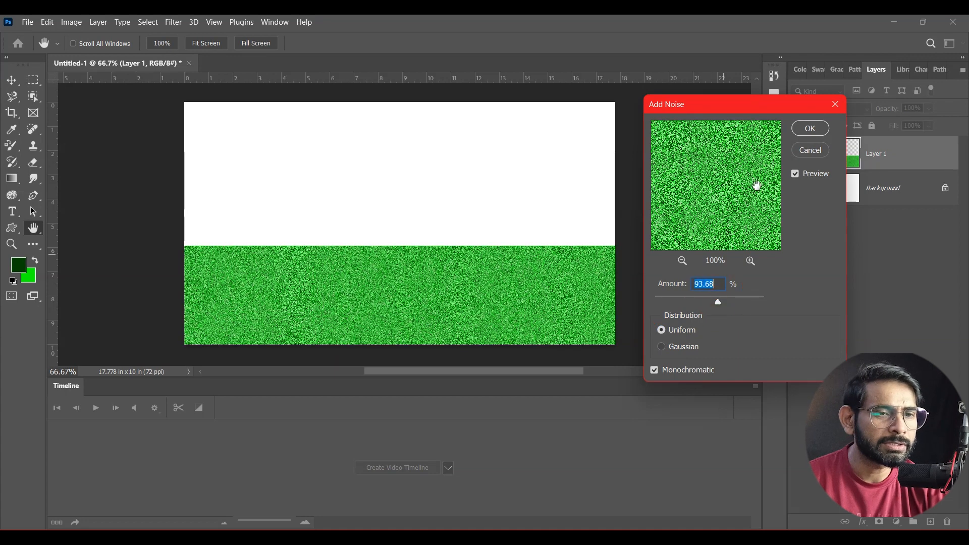
pyautogui.click(705, 301)
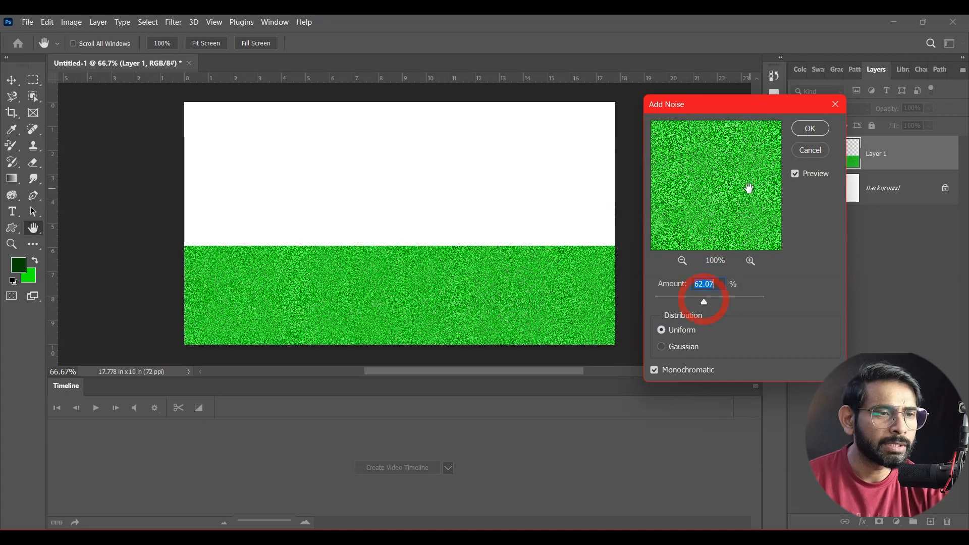
pyautogui.click(810, 128)
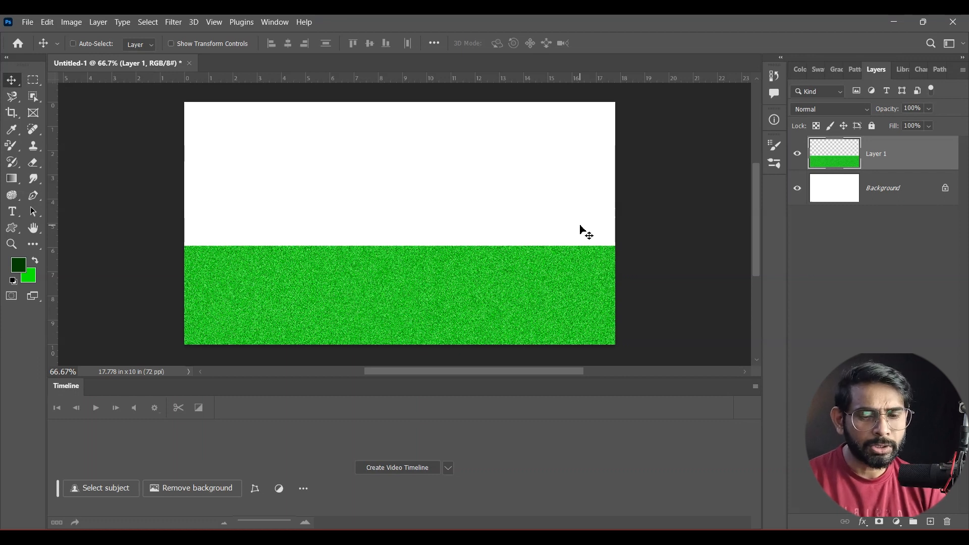
# Step: Add a new layer and draw a vertical linear gradient over the canvas using a bright blue-to-cyan preset from the Blues group
pyautogui.hotkey('ctrl', 'shift', 'alt', 'n')
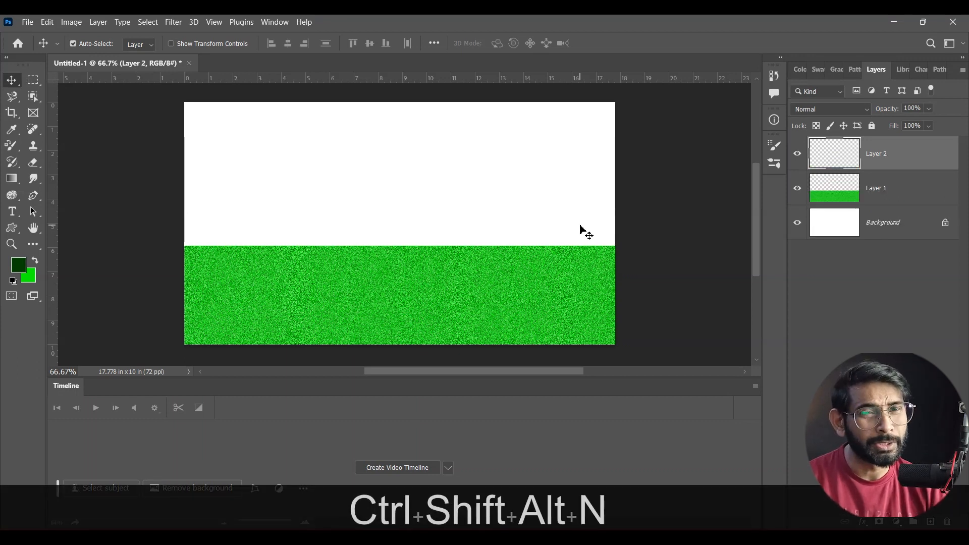
pyautogui.click(13, 179)
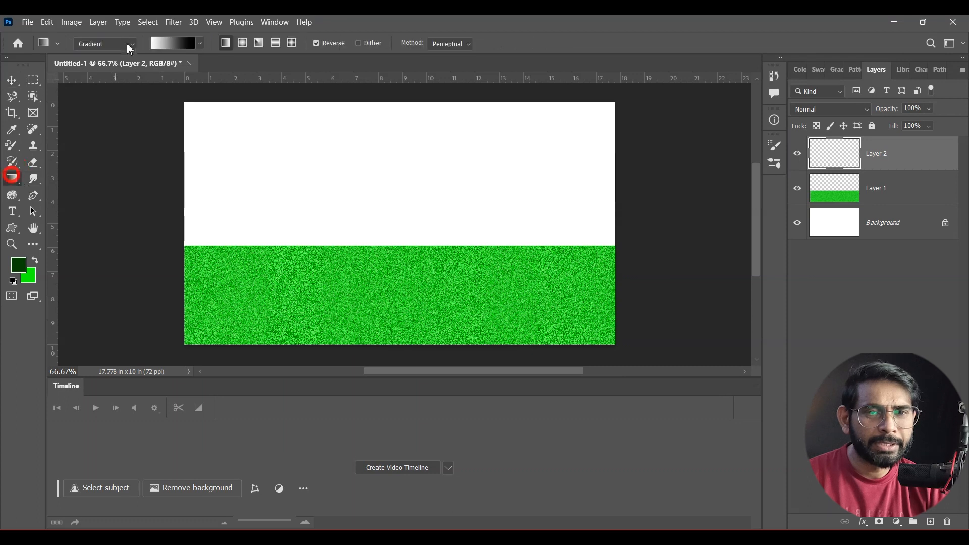
pyautogui.click(168, 46)
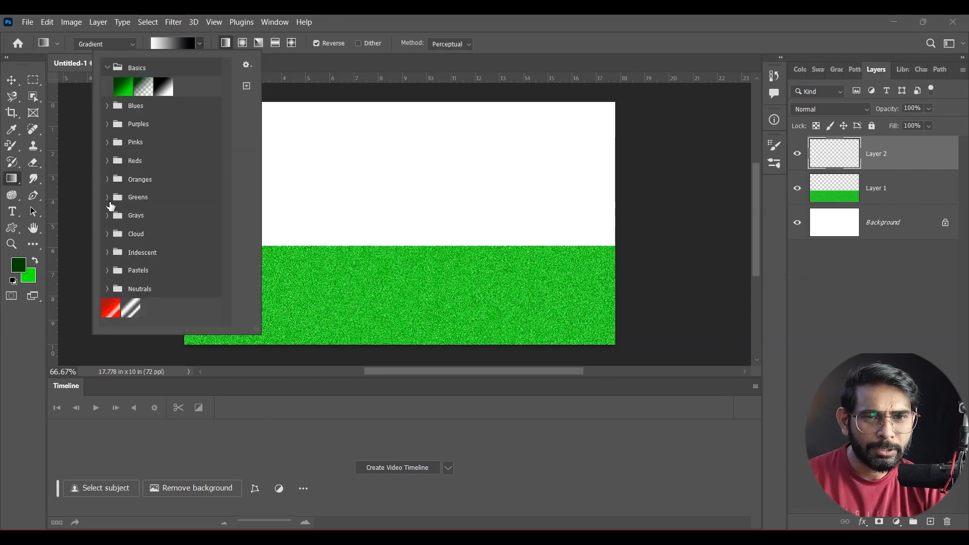
pyautogui.click(107, 106)
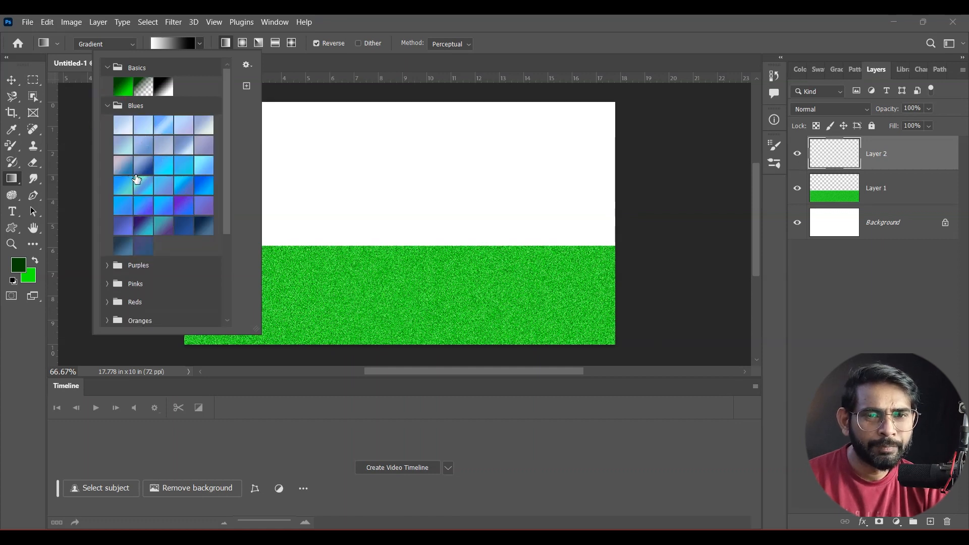
pyautogui.click(162, 167)
pyautogui.click(380, 281)
pyautogui.moveTo(380, 278); pyautogui.dragTo(381, 100)
# Step: Move the blue gradient fill layer below the green grass layer
pyautogui.moveTo(942, 163); pyautogui.dragTo(937, 194)
pyautogui.click(11, 79)
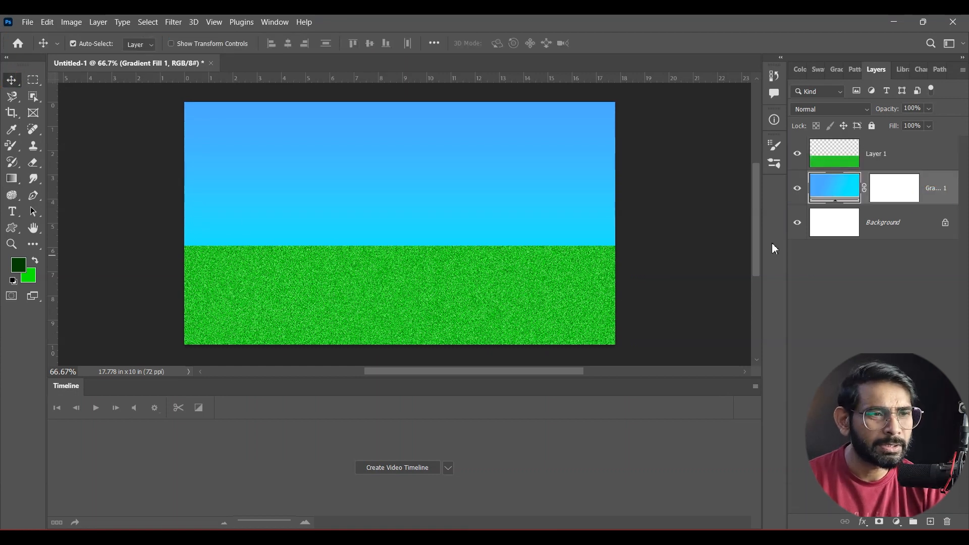
pyautogui.moveTo(403, 193); pyautogui.dragTo(411, 141)
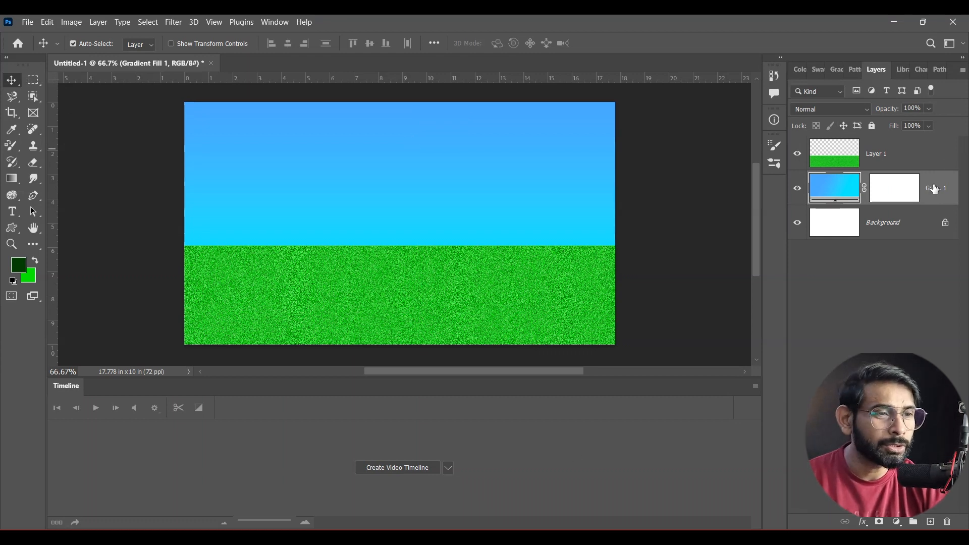
# Step: Add a new layer above the grass layer and draw a flat elliptical selection about 2 in wide on the grass's right side
pyautogui.click(926, 159)
pyautogui.click(930, 522)
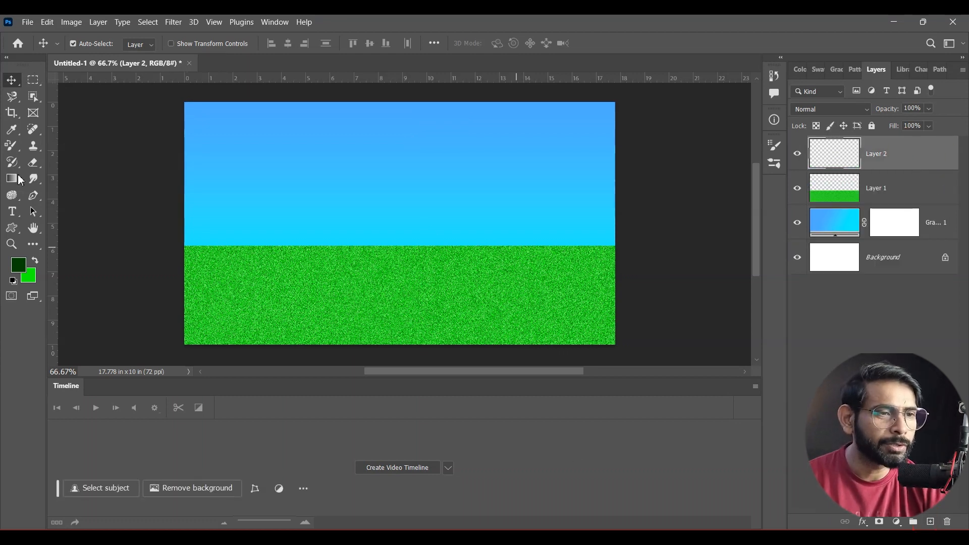
pyautogui.click(33, 79)
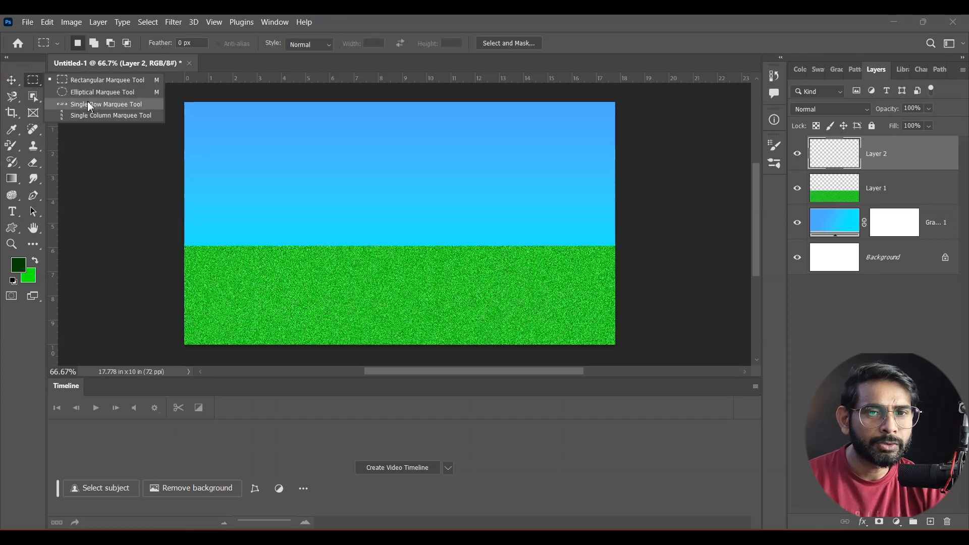
pyautogui.click(121, 92)
pyautogui.moveTo(520, 269); pyautogui.dragTo(568, 280)
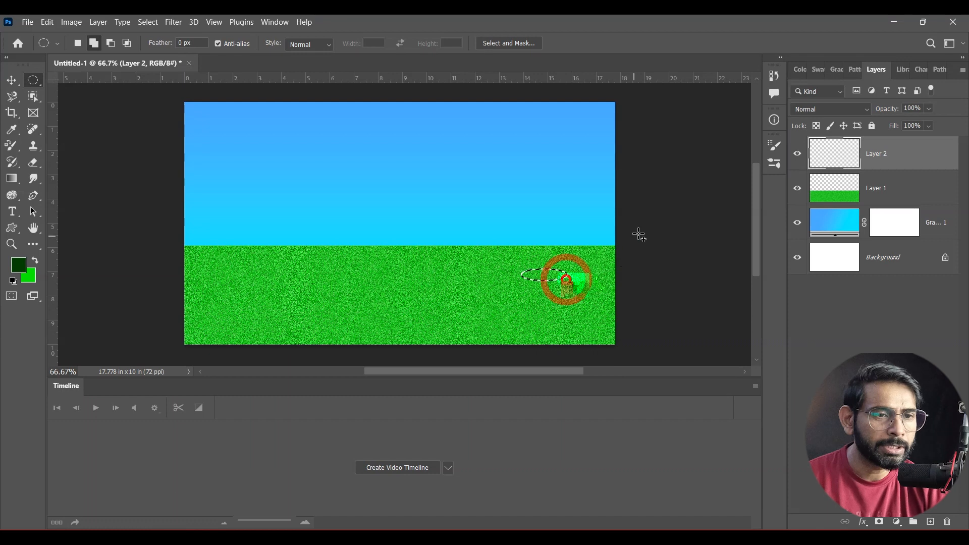
# Step: Reset the colors to default, fill the elliptical selection with black as a hole, and deselect
pyautogui.press('d')
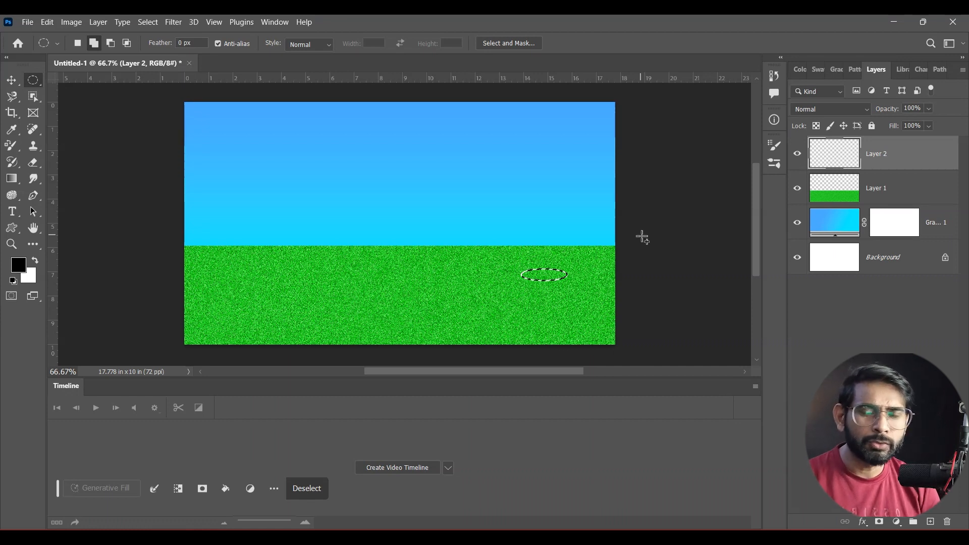
pyautogui.hotkey('alt', 'BackSpace')
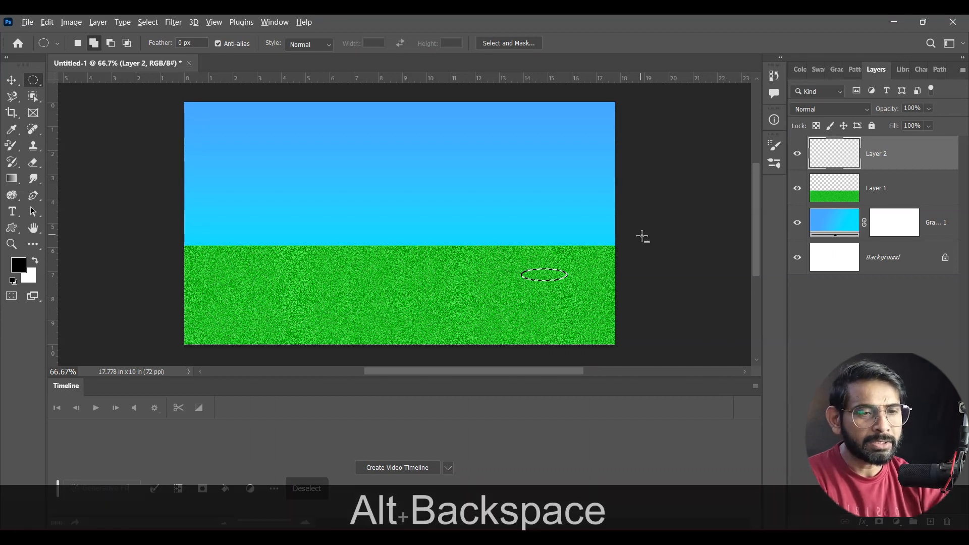
pyautogui.hotkey('ctrl', 'd')
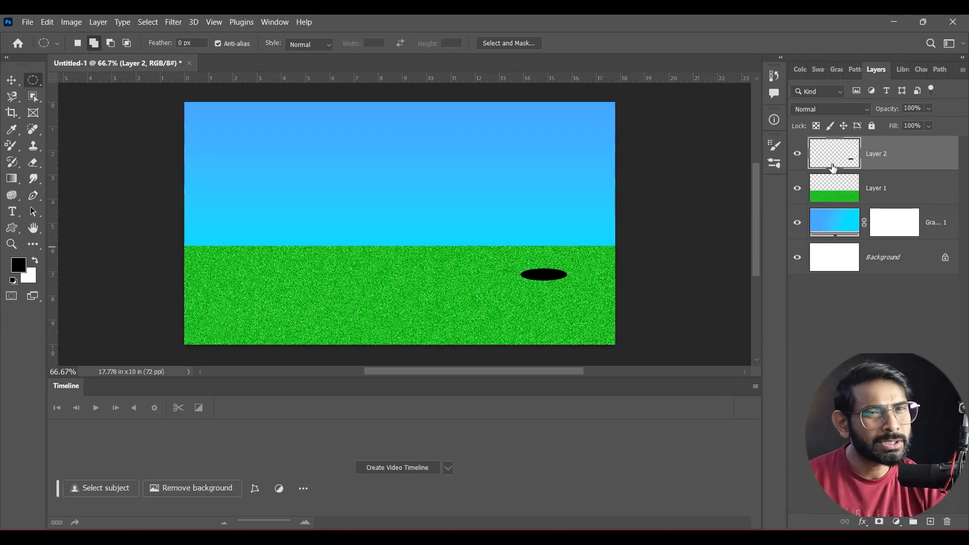
pyautogui.click(11, 80)
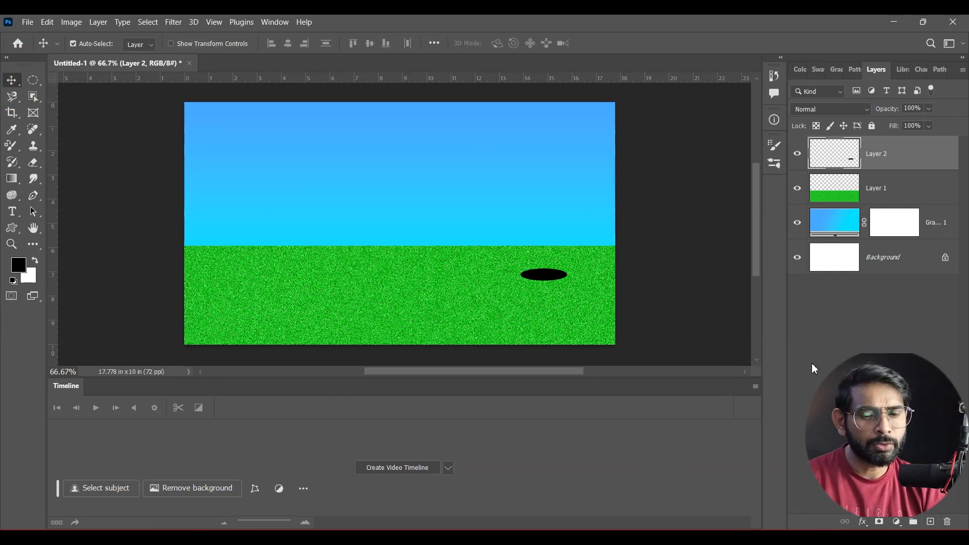
# Step: Add another new layer and draw a circular selection about 1.1 in across on the left part of the grass
pyautogui.hotkey('ctrl', 'shift', 'alt')
pyautogui.hotkey('ctrl', 'shift', 'alt', 'n')
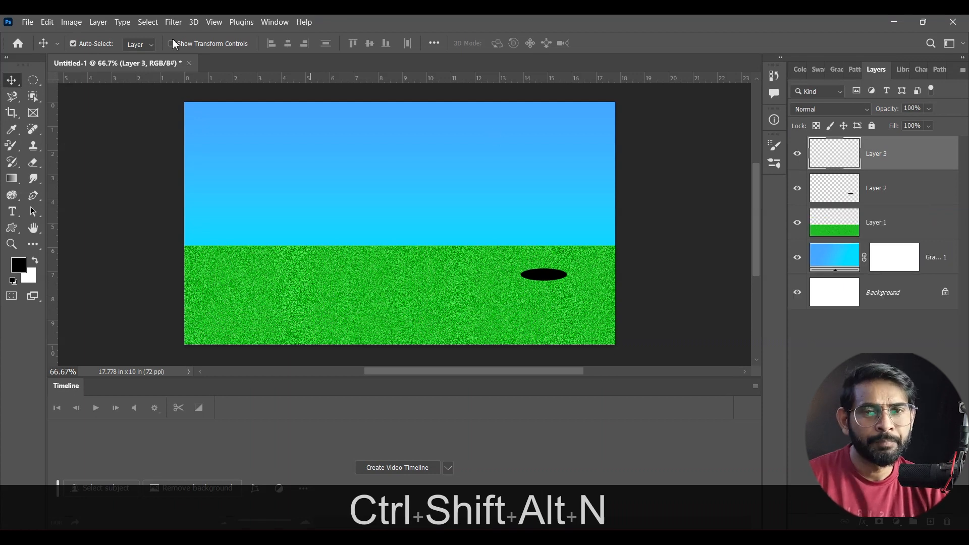
pyautogui.click(33, 80)
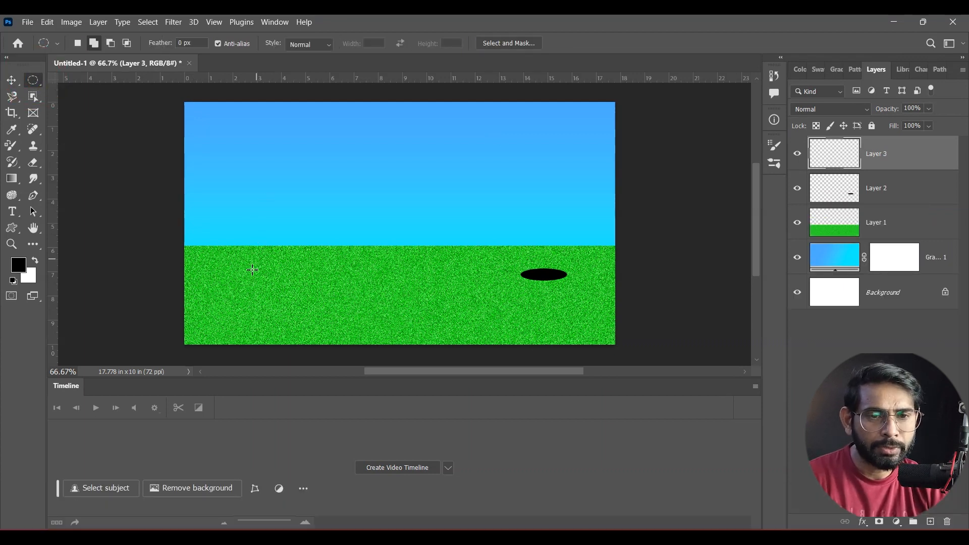
pyautogui.moveTo(246, 271)
pyautogui.mouseDown()
pyautogui.moveTo(276, 294)
pyautogui.moveTo(257, 281)
pyautogui.mouseUp()
pyautogui.hotkey('shift', 'alt')
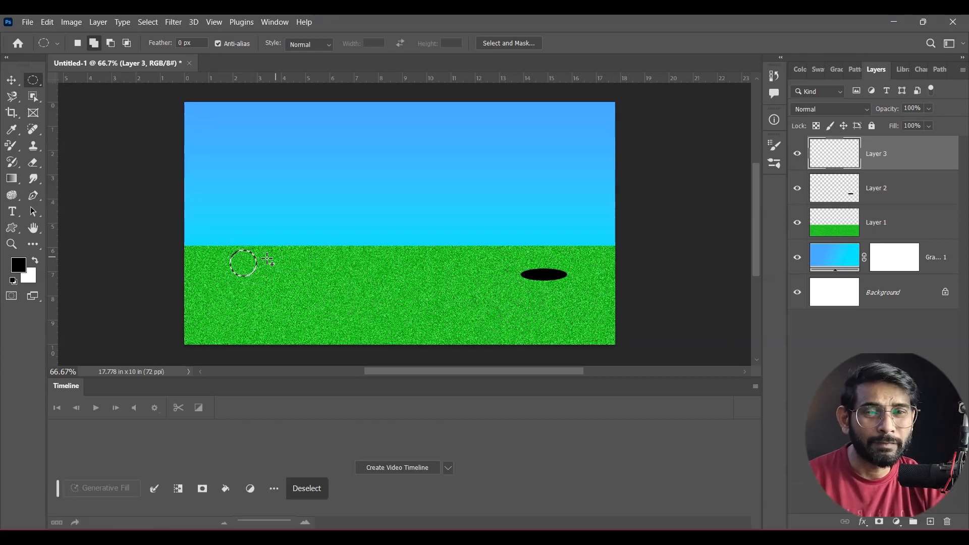
# Step: Set the Gradient tool to a radial gradient with the pink-to-purple preset from the Reds group
pyautogui.click(11, 178)
pyautogui.click(242, 43)
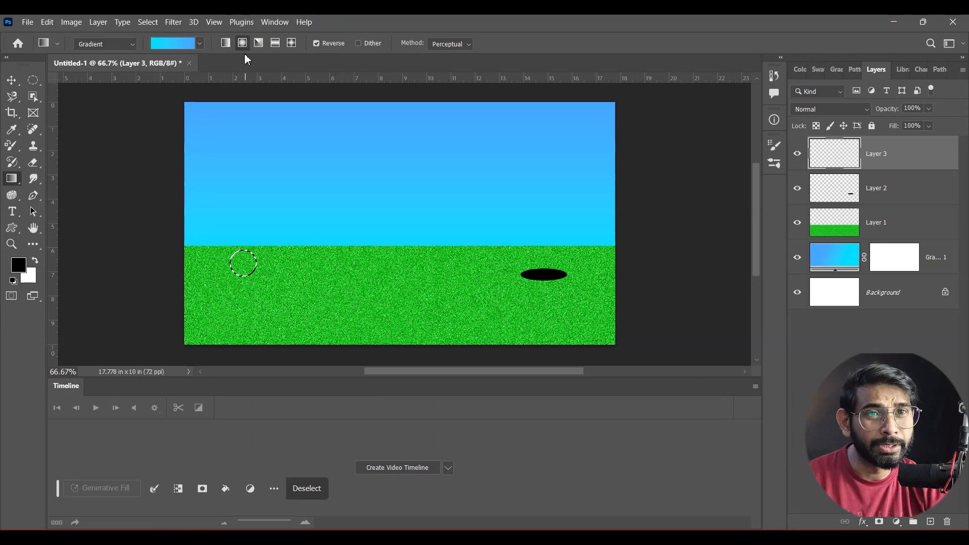
pyautogui.click(200, 44)
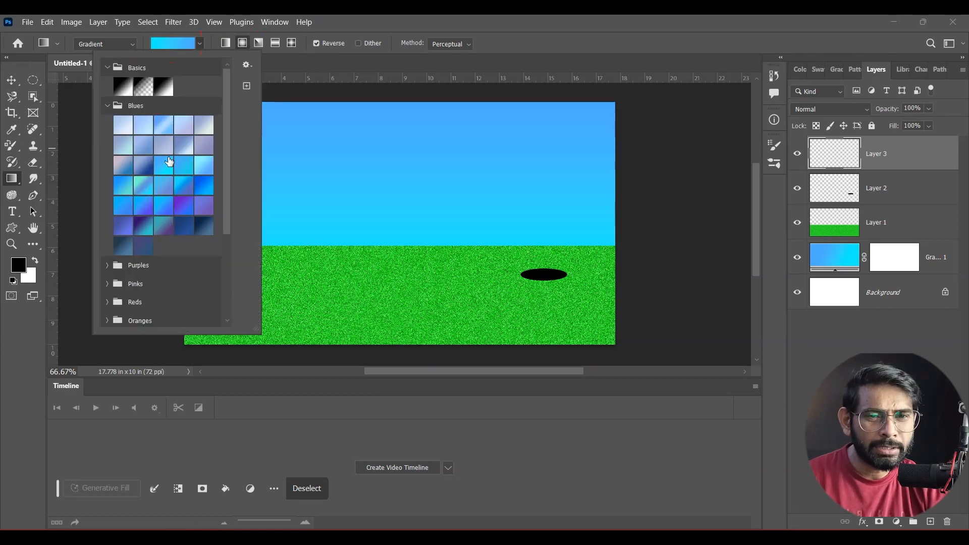
pyautogui.click(114, 303)
pyautogui.scroll(-2, 149, 315)
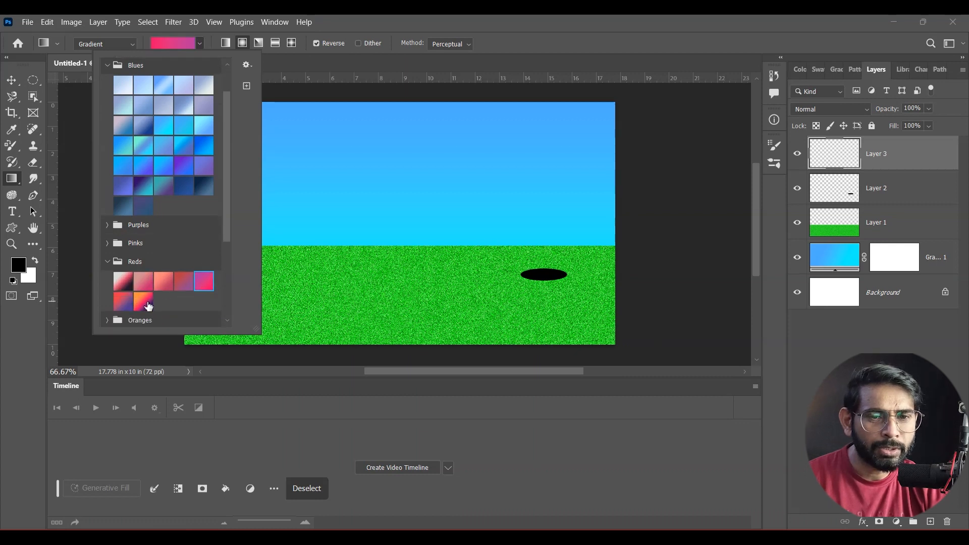
pyautogui.click(369, 284)
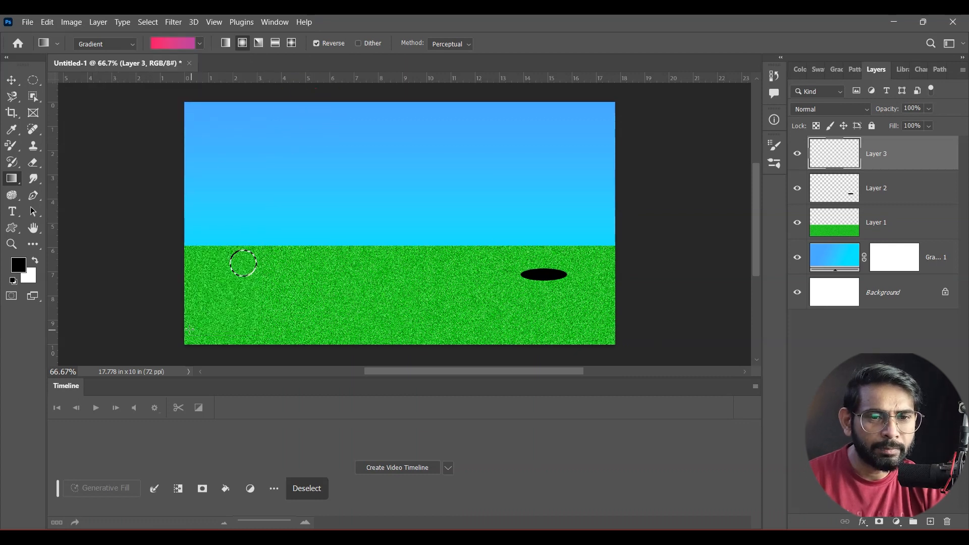
# Step: Fill the circle with the radial gradient so the pink center fades to purple, and nudge the finished ball slightly
pyautogui.moveTo(244, 262); pyautogui.dragTo(279, 208)
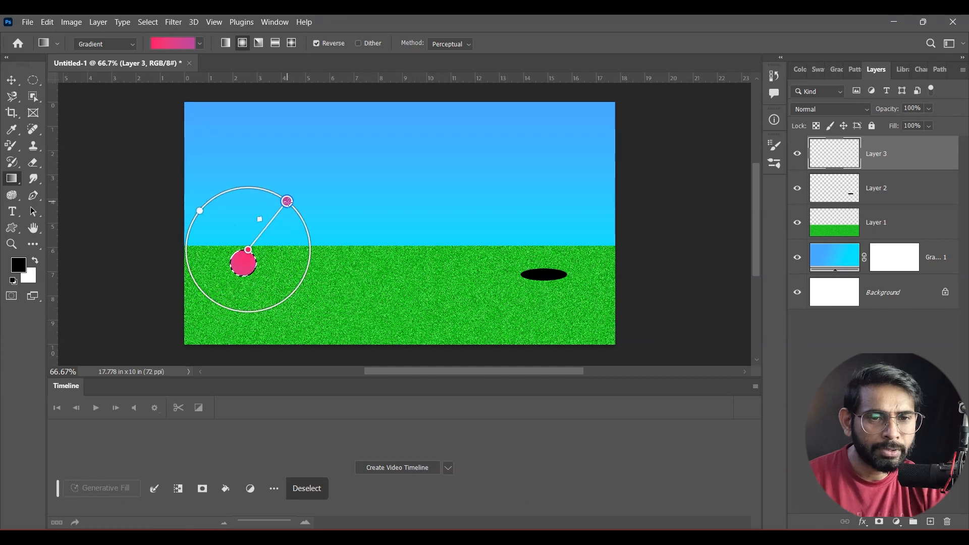
pyautogui.moveTo(243, 265)
pyautogui.mouseDown()
pyautogui.moveTo(251, 253)
pyautogui.moveTo(254, 261)
pyautogui.mouseUp()
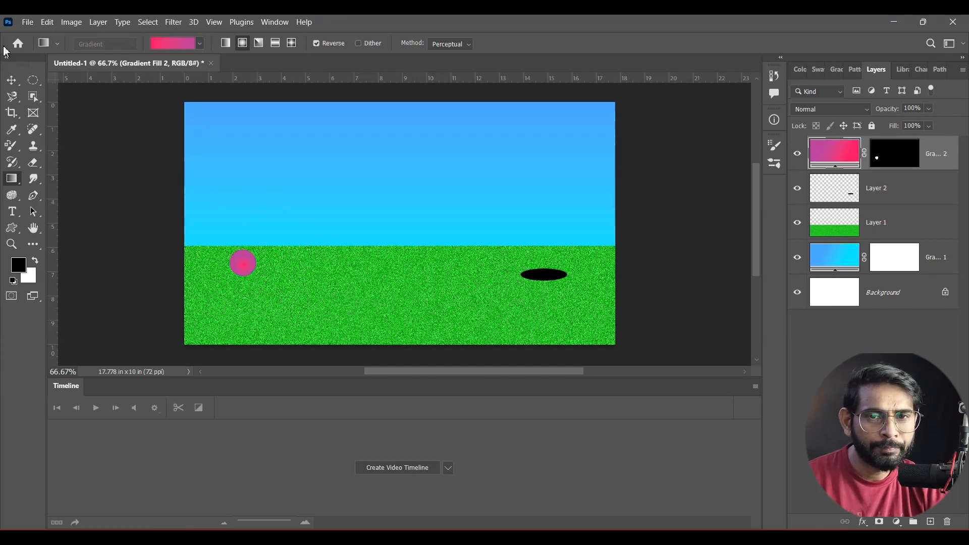
pyautogui.click(11, 79)
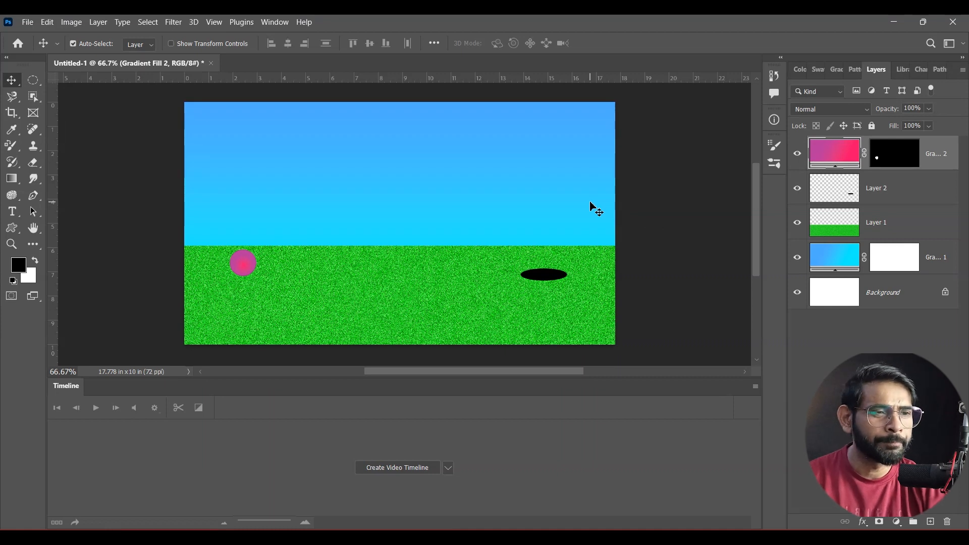
pyautogui.moveTo(245, 268)
pyautogui.mouseDown()
pyautogui.moveTo(323, 277)
pyautogui.moveTo(228, 286)
pyautogui.moveTo(297, 281)
pyautogui.moveTo(244, 284)
pyautogui.moveTo(244, 268)
pyautogui.moveTo(237, 282)
pyautogui.moveTo(243, 276)
pyautogui.mouseUp()
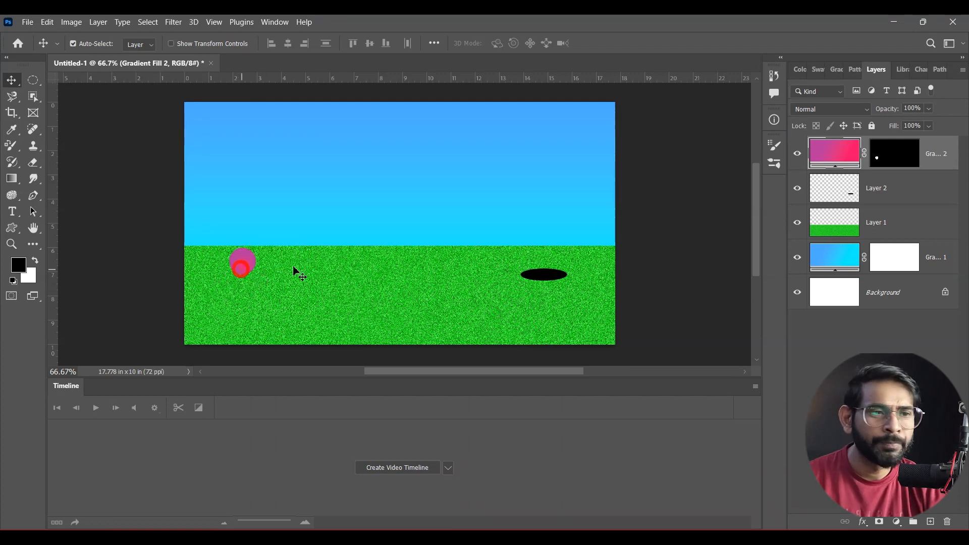
# Step: Rasterize the ball's gradient layer with its mask applied, and move the ball slightly down toward the grass's left edge
pyautogui.rightClick(938, 158)
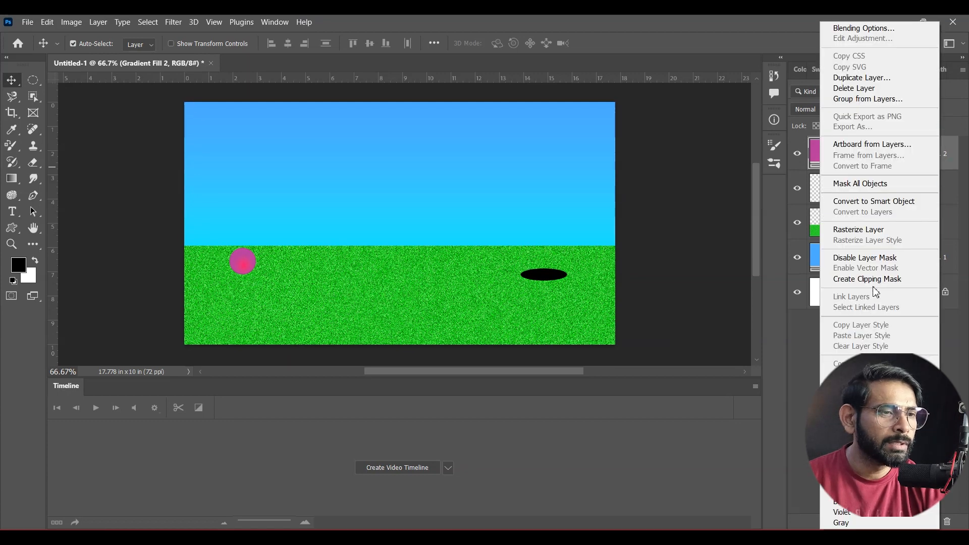
pyautogui.click(866, 231)
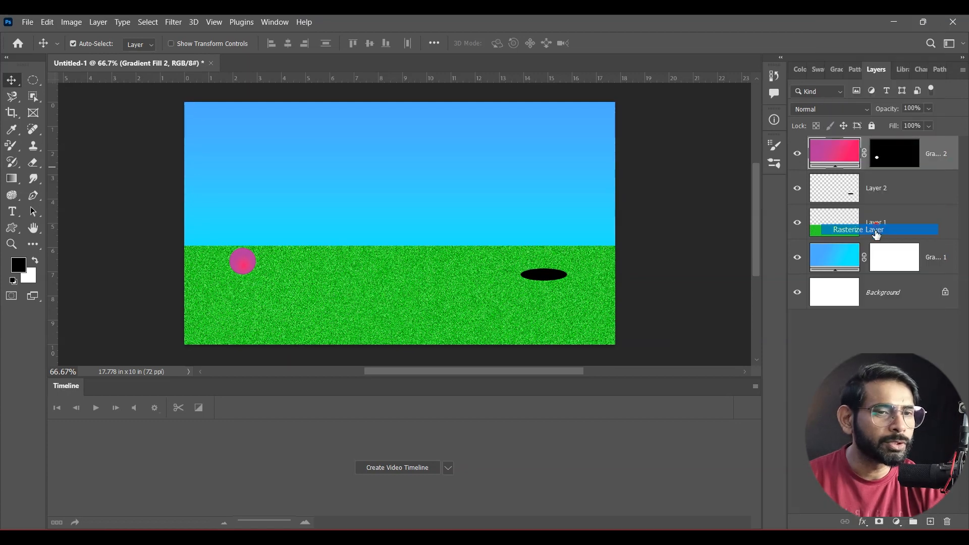
pyautogui.click(895, 160)
pyautogui.click(950, 521)
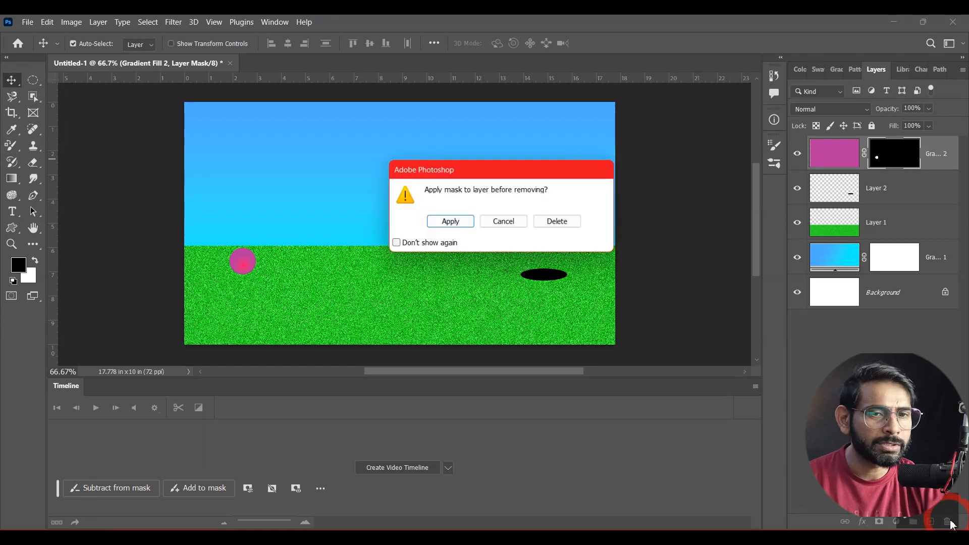
pyautogui.click(458, 223)
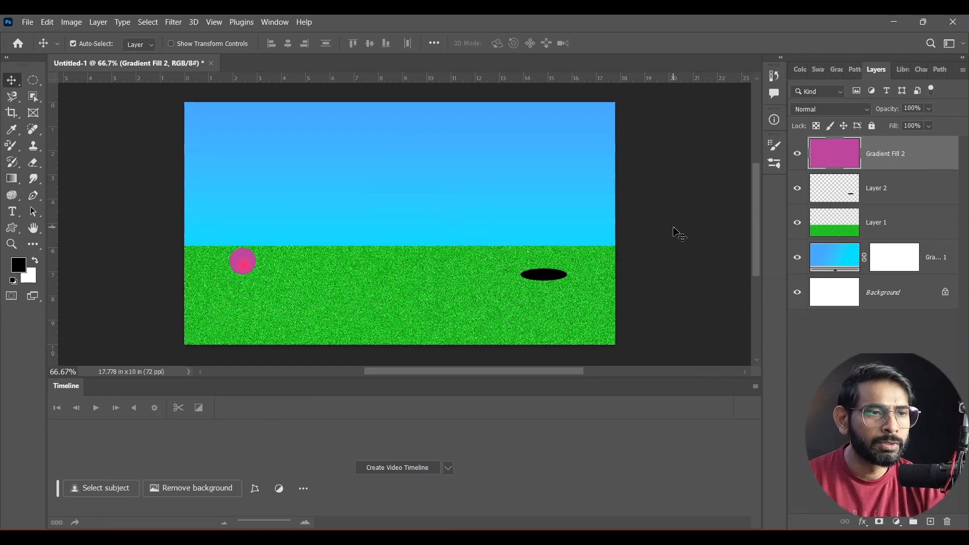
pyautogui.moveTo(247, 273)
pyautogui.mouseDown()
pyautogui.moveTo(318, 286)
pyautogui.moveTo(233, 282)
pyautogui.mouseUp()
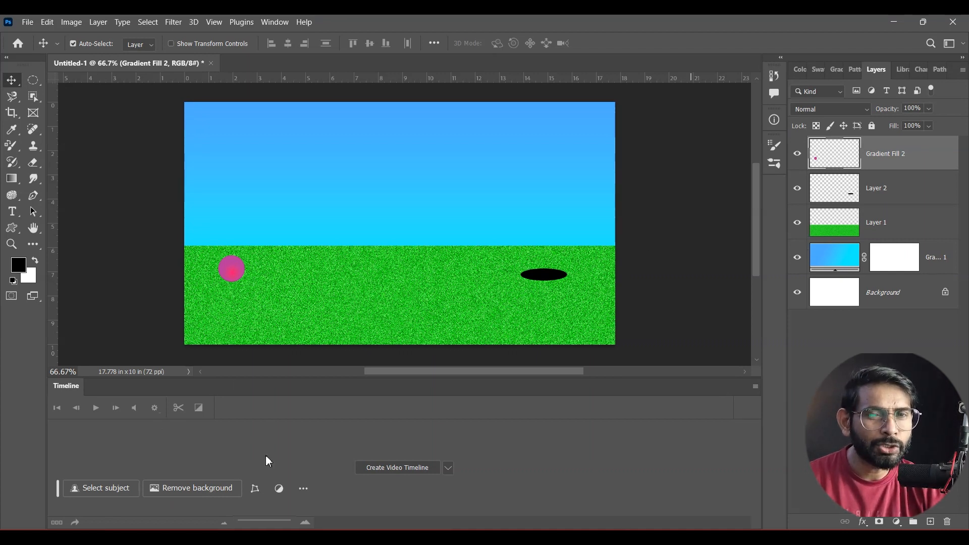
# Step: Create a frame animation and move the contextual task bar clear of the frame thumbnails
pyautogui.click(448, 467)
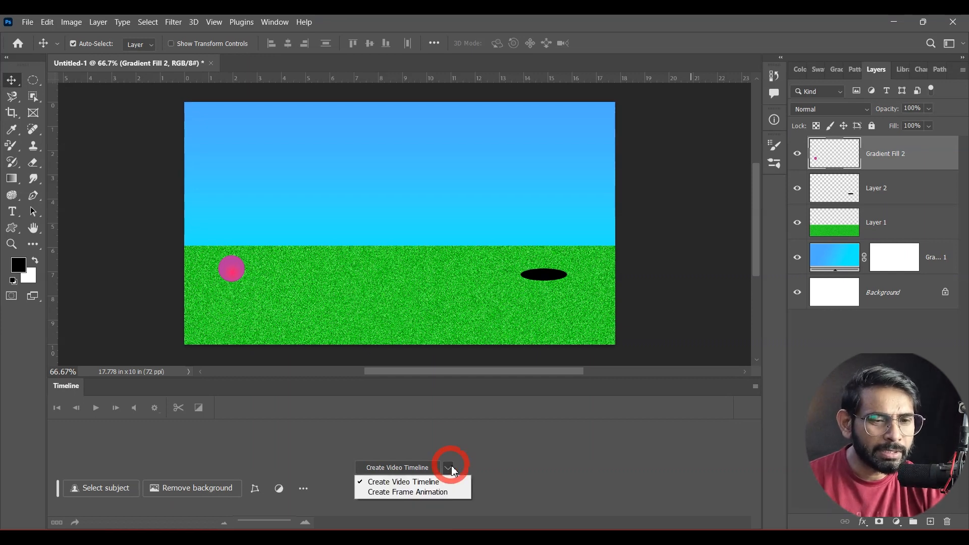
pyautogui.click(445, 494)
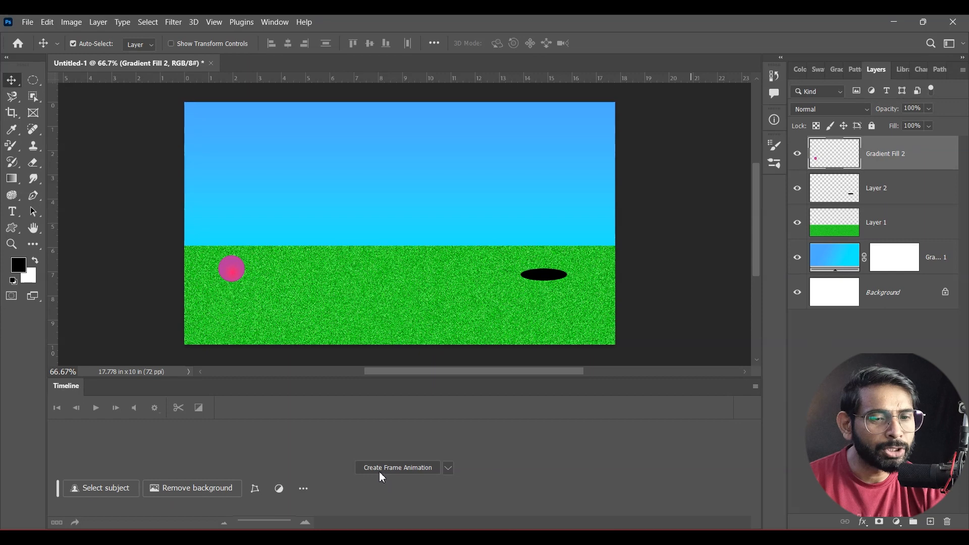
pyautogui.click(394, 465)
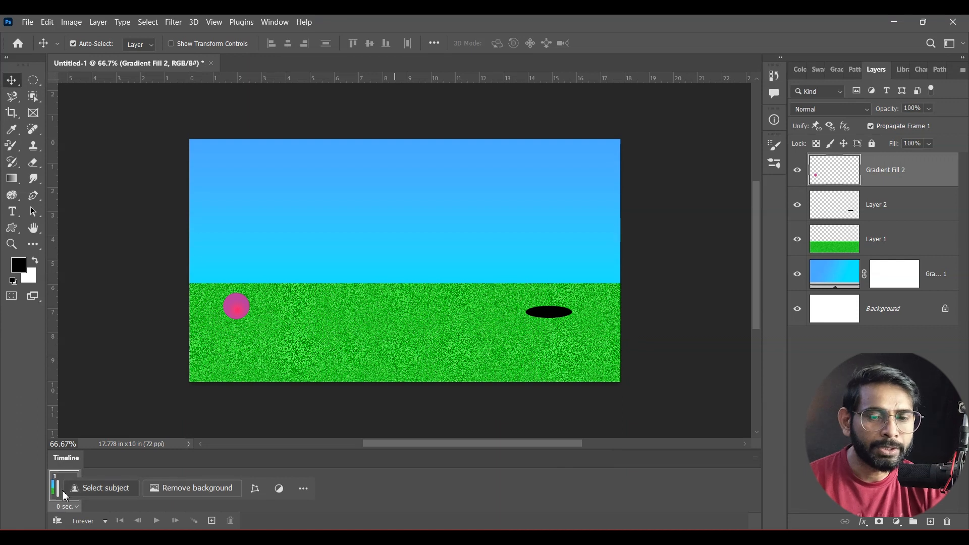
pyautogui.moveTo(57, 488); pyautogui.dragTo(319, 408)
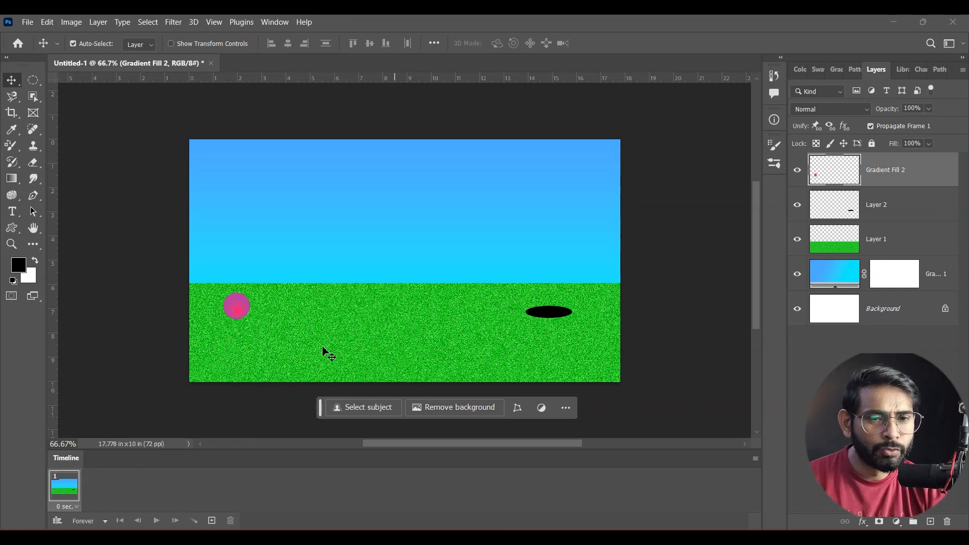
# Step: Add animation frames 2 to 4, moving the ball farther right toward the black hole in each one
pyautogui.click(212, 520)
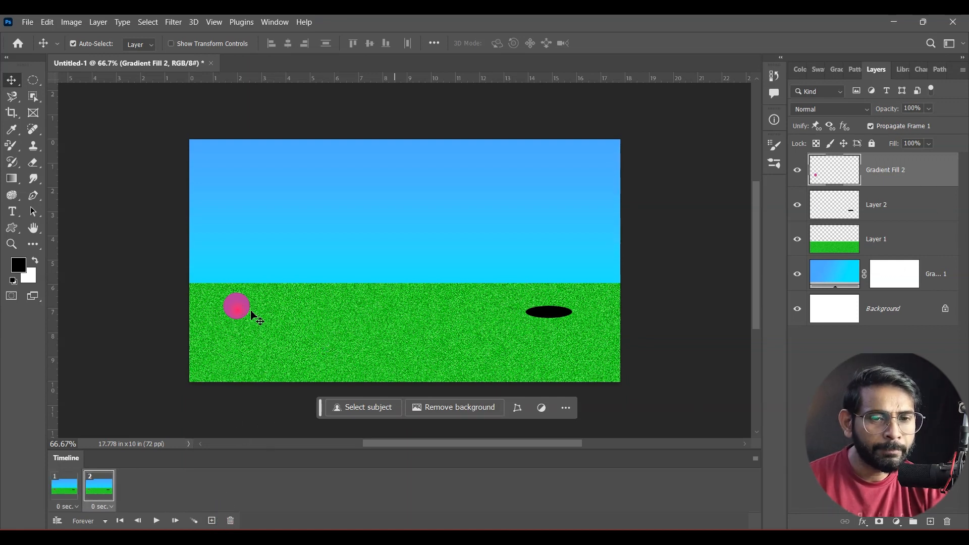
pyautogui.moveTo(250, 311); pyautogui.dragTo(292, 310)
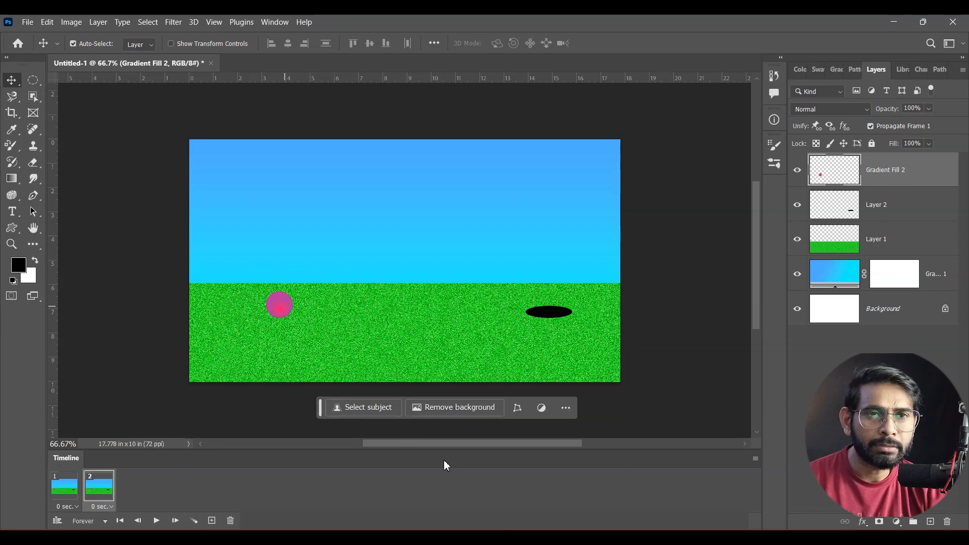
pyautogui.click(212, 521)
pyautogui.moveTo(281, 314); pyautogui.dragTo(324, 313)
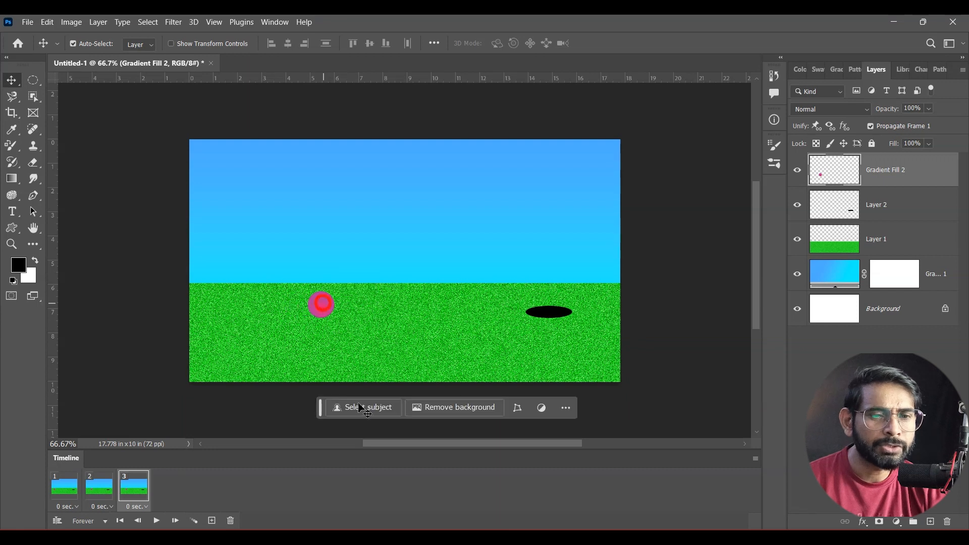
pyautogui.click(212, 521)
pyautogui.moveTo(331, 313); pyautogui.dragTo(404, 318)
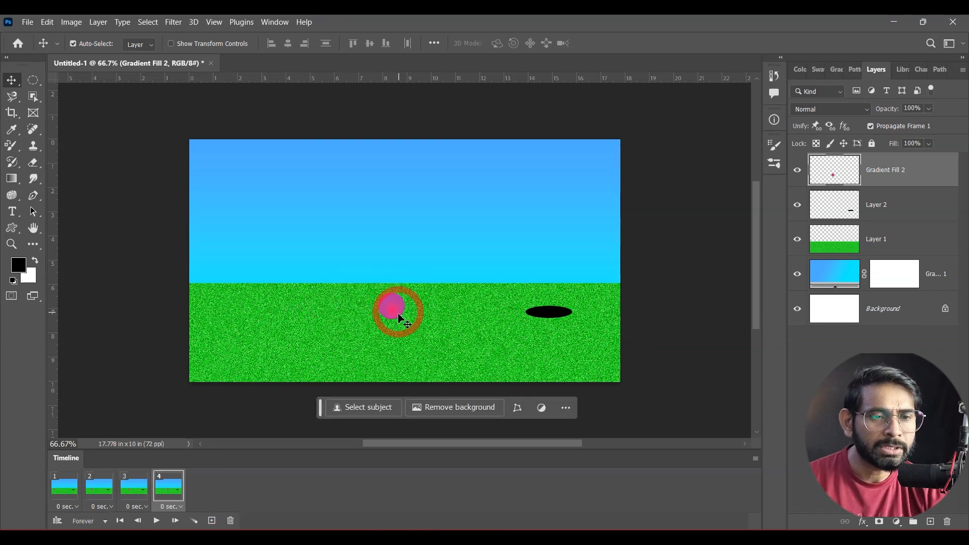
# Step: Add frames 5 to 7, continuing to move the ball right until it sits over the black hole in frame 7
pyautogui.click(212, 521)
pyautogui.moveTo(389, 312); pyautogui.dragTo(550, 305)
pyautogui.click(212, 521)
pyautogui.click(212, 521)
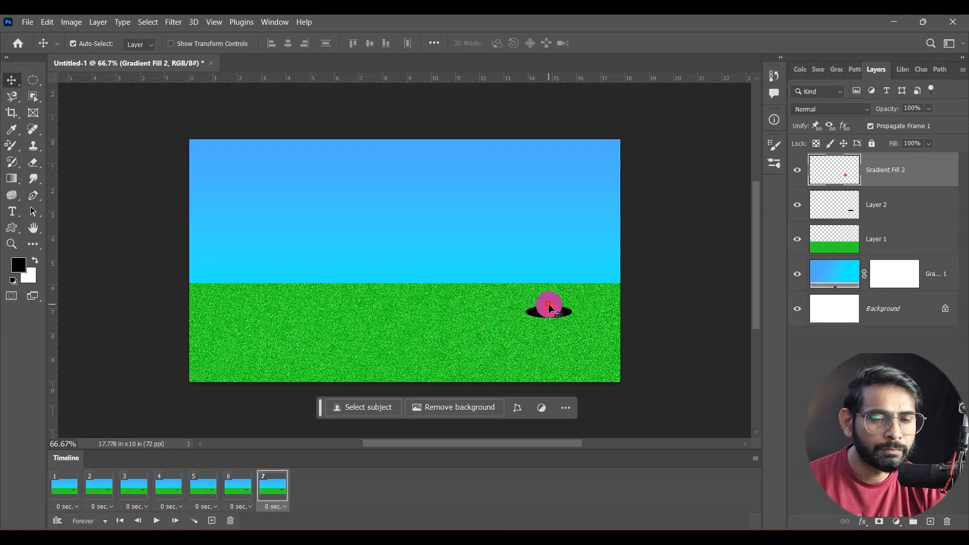
# Step: Add frame 8 with the ball's layer hidden, and go back to frame 7
pyautogui.click(212, 521)
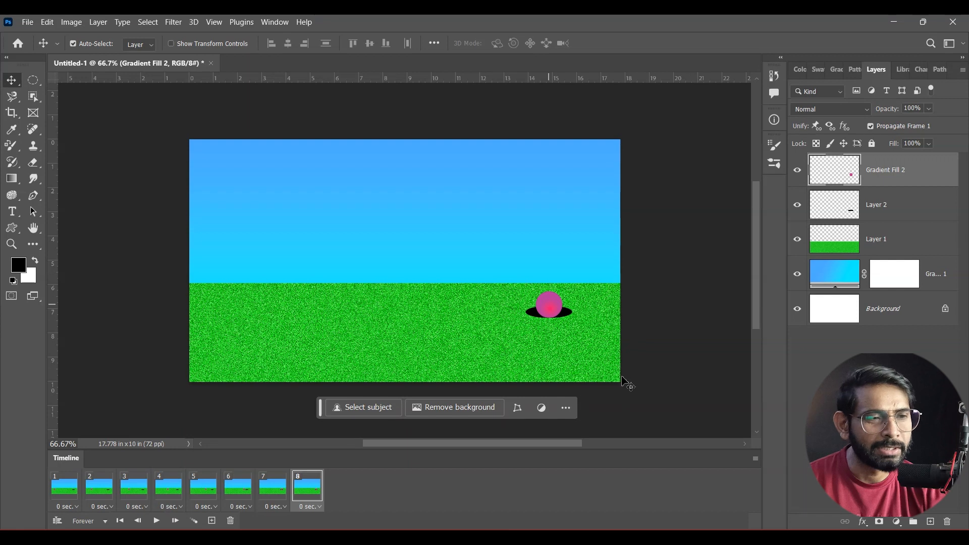
pyautogui.click(798, 170)
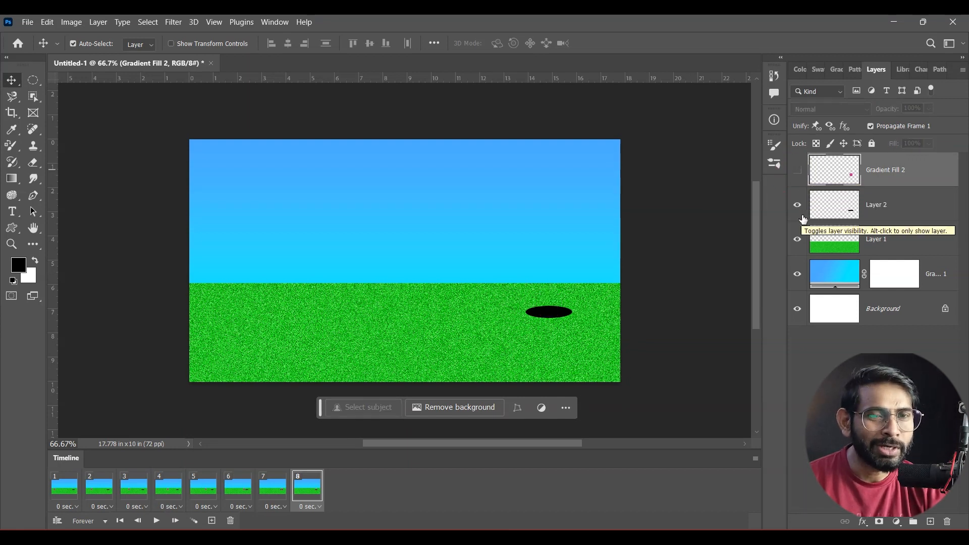
pyautogui.click(269, 497)
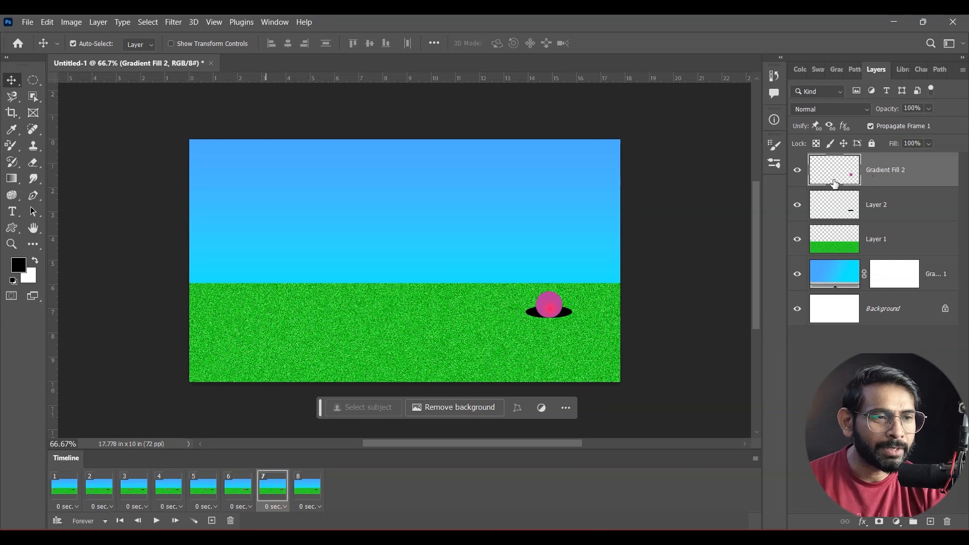
# Step: Duplicate frame 7, hide the ball's layer in the copy, and duplicate that frame so frames 8 to 10 show the empty hole
pyautogui.click(212, 521)
pyautogui.click(798, 171)
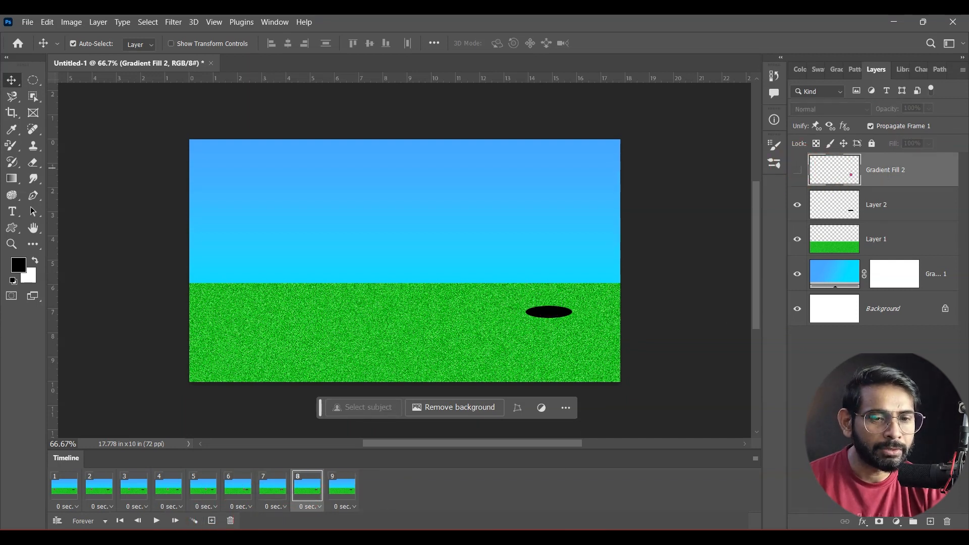
pyautogui.click(212, 521)
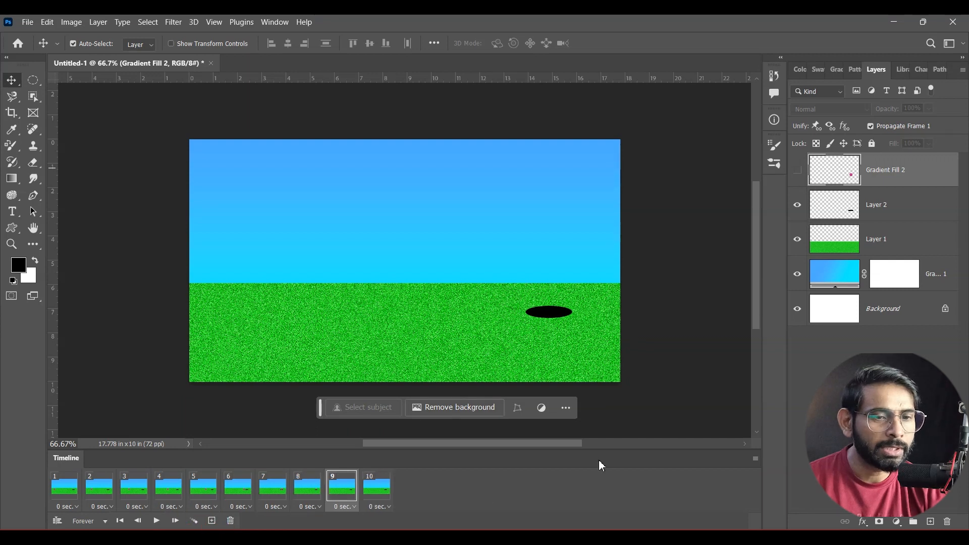
# Step: Check the last frames, go back to frame 1, and play the animation briefly to preview the ball's motion
pyautogui.click(383, 489)
pyautogui.click(350, 489)
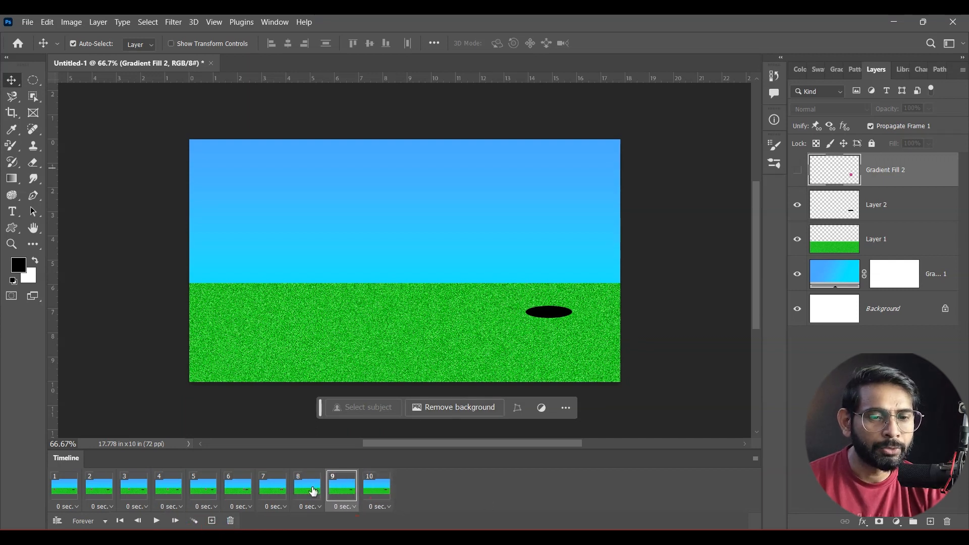
pyautogui.click(315, 490)
pyautogui.click(65, 490)
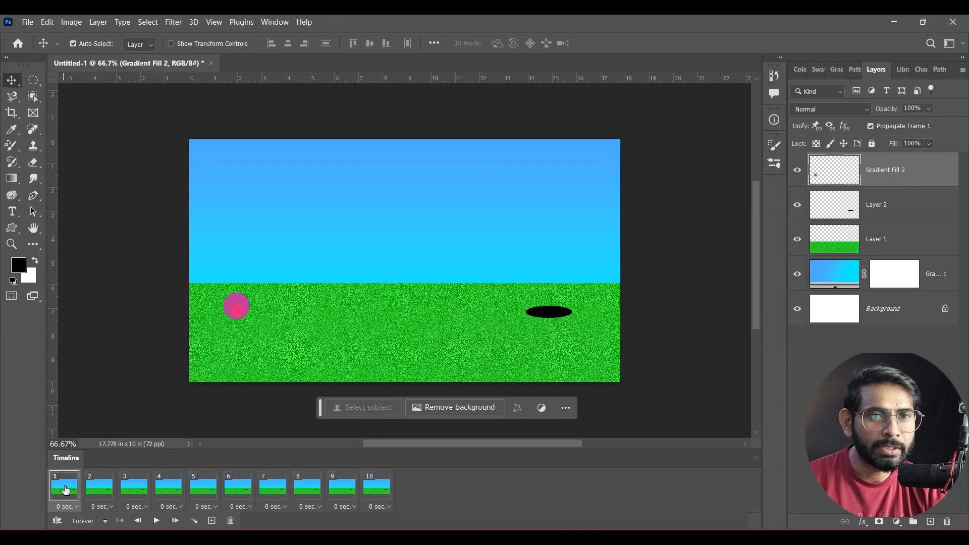
pyautogui.click(155, 523)
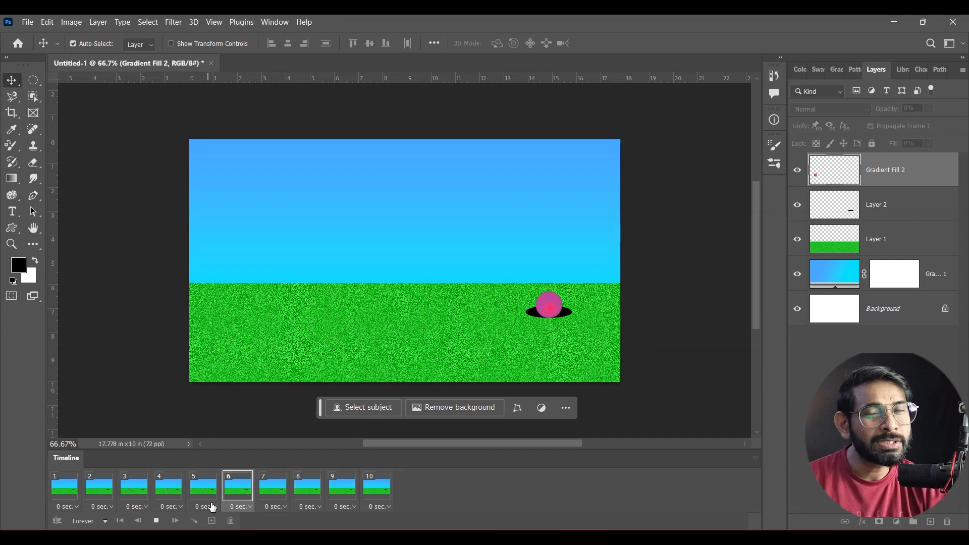
pyautogui.click(156, 520)
# Step: Switch back and forth between frames 1 and 2 to compare the ball's position
pyautogui.click(82, 495)
pyautogui.click(94, 491)
pyautogui.click(69, 491)
pyautogui.click(94, 490)
pyautogui.click(71, 491)
pyautogui.click(96, 492)
pyautogui.click(71, 491)
pyautogui.click(96, 492)
pyautogui.click(70, 490)
pyautogui.click(113, 492)
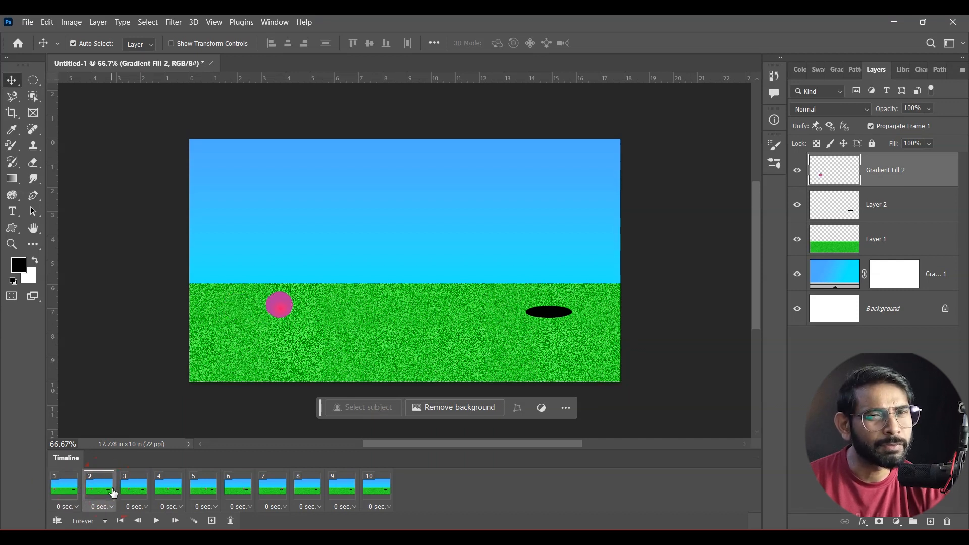
pyautogui.click(67, 492)
pyautogui.click(109, 487)
pyautogui.click(66, 485)
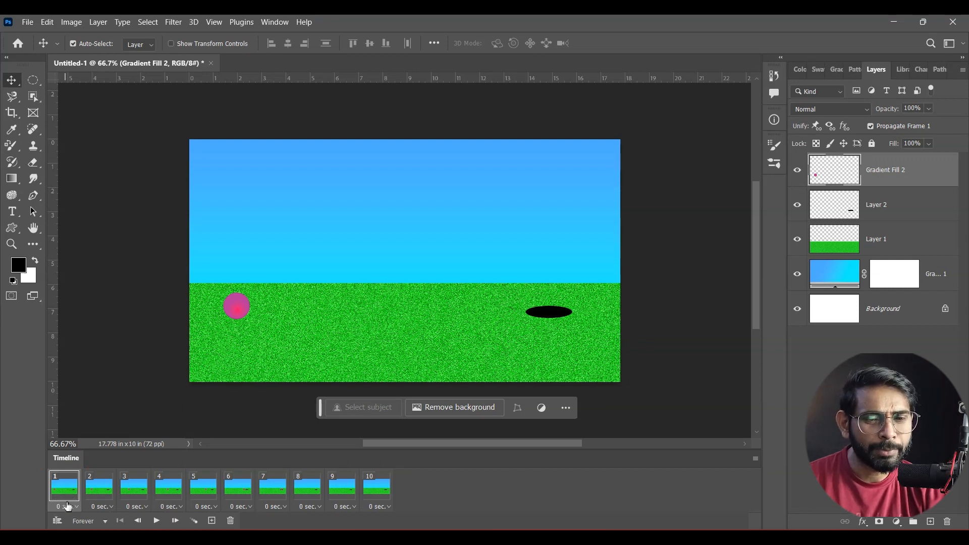
pyautogui.click(107, 490)
pyautogui.click(63, 491)
pyautogui.click(91, 490)
pyautogui.click(71, 487)
pyautogui.click(96, 487)
pyautogui.click(72, 487)
# Step: Tween frame 2 with the previous frame, adding 3 in-between frames for all layers
pyautogui.click(108, 491)
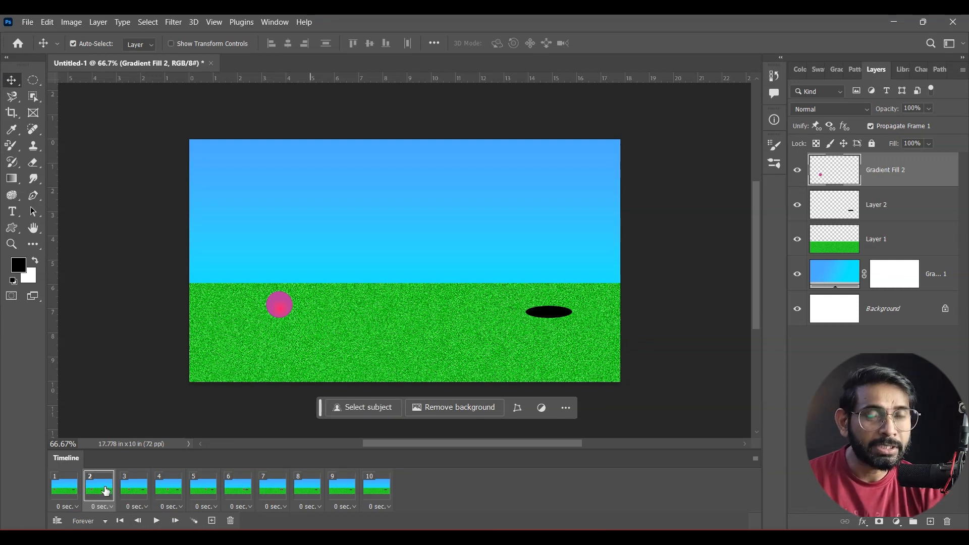
pyautogui.click(194, 522)
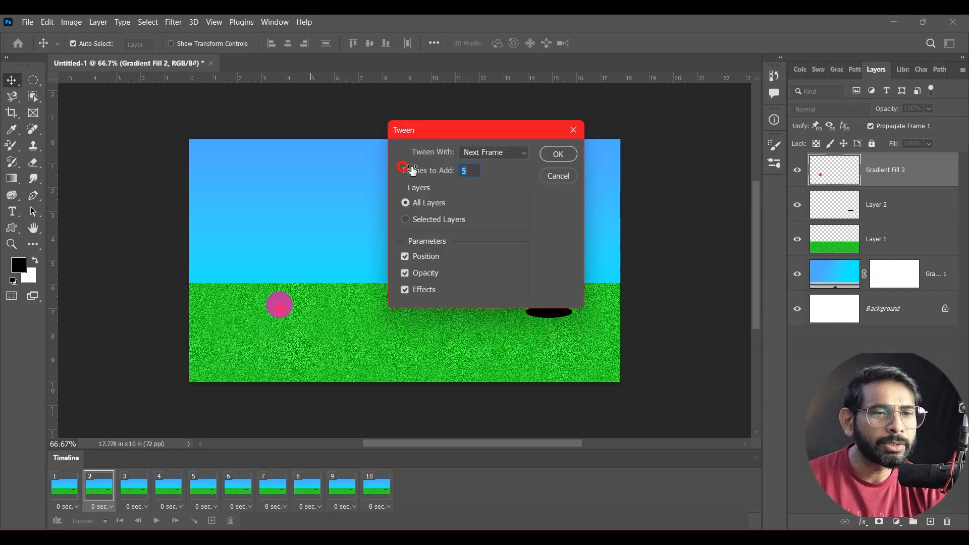
pyautogui.click(490, 153)
pyautogui.click(488, 176)
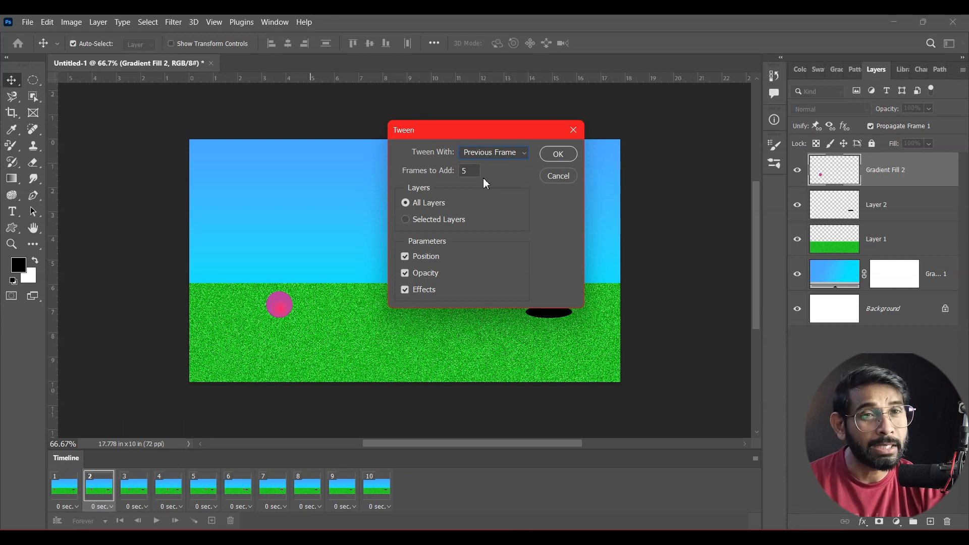
pyautogui.write('3')
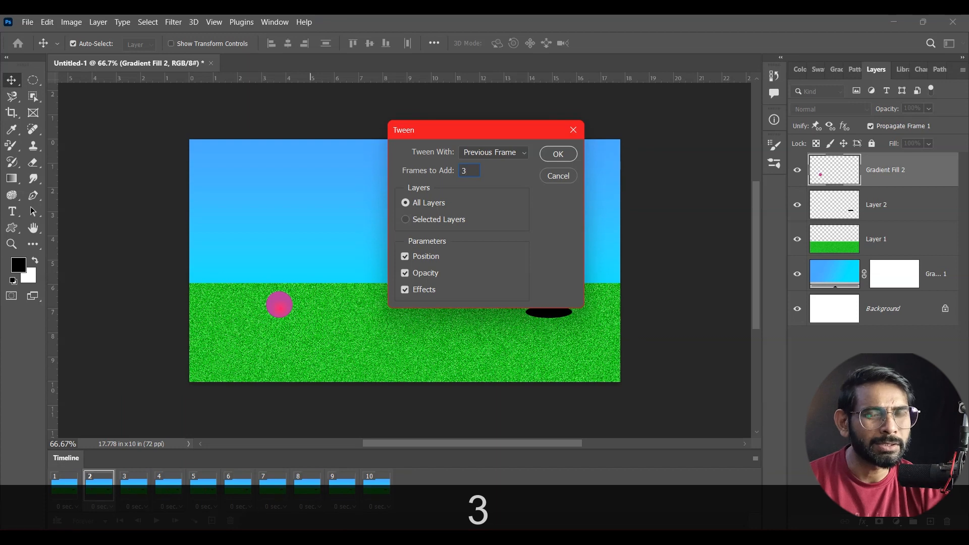
pyautogui.click(558, 154)
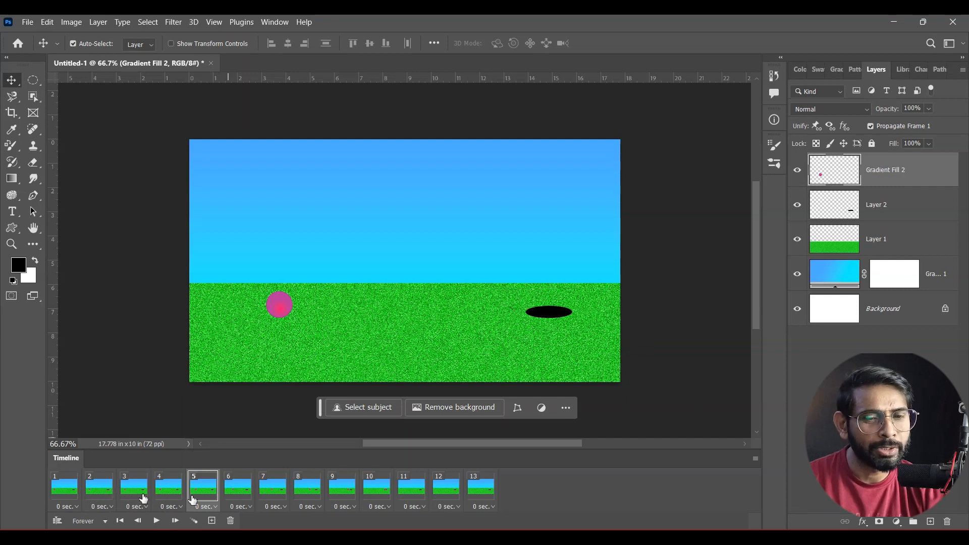
# Step: Tween frame 6 and then frame 10 with their previous frames, adding 3 in-between frames each time
pyautogui.click(242, 486)
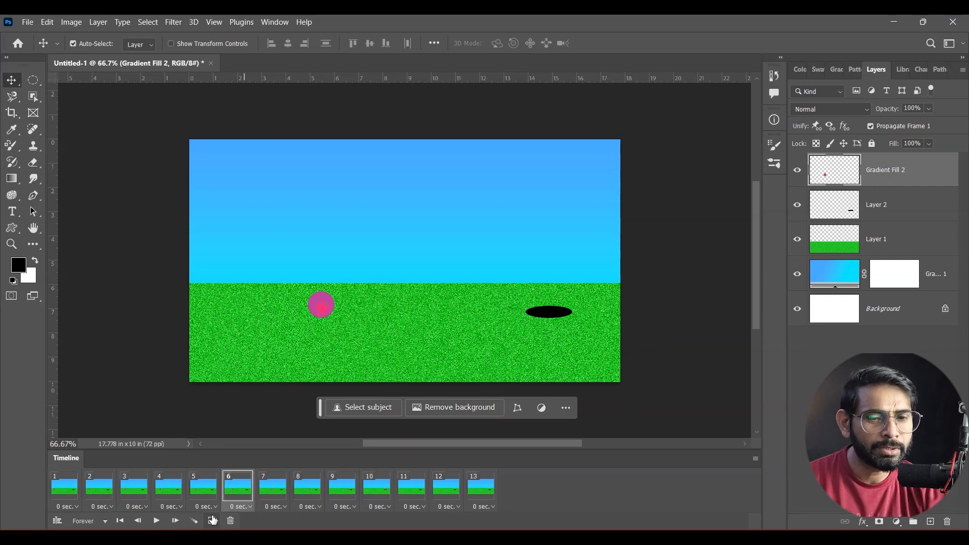
pyautogui.click(194, 521)
pyautogui.click(558, 154)
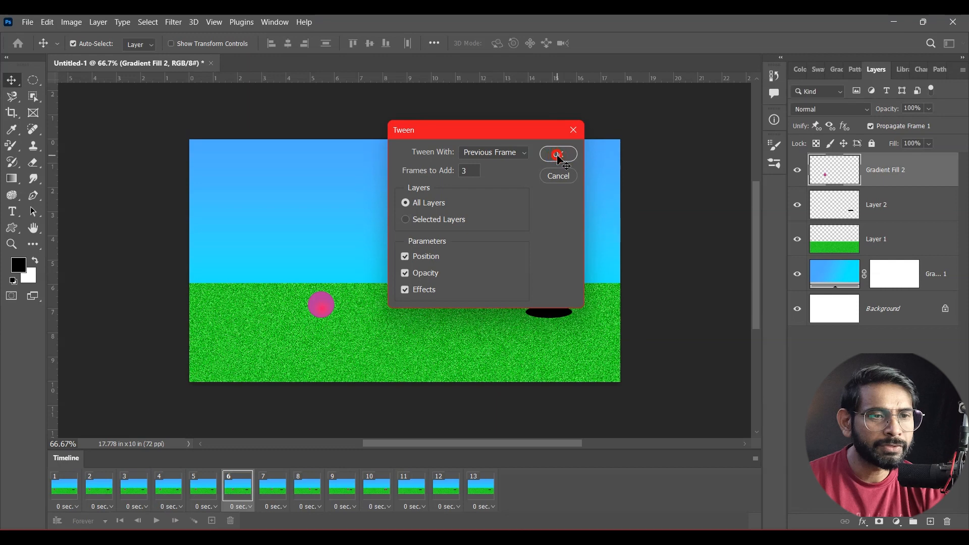
pyautogui.click(372, 494)
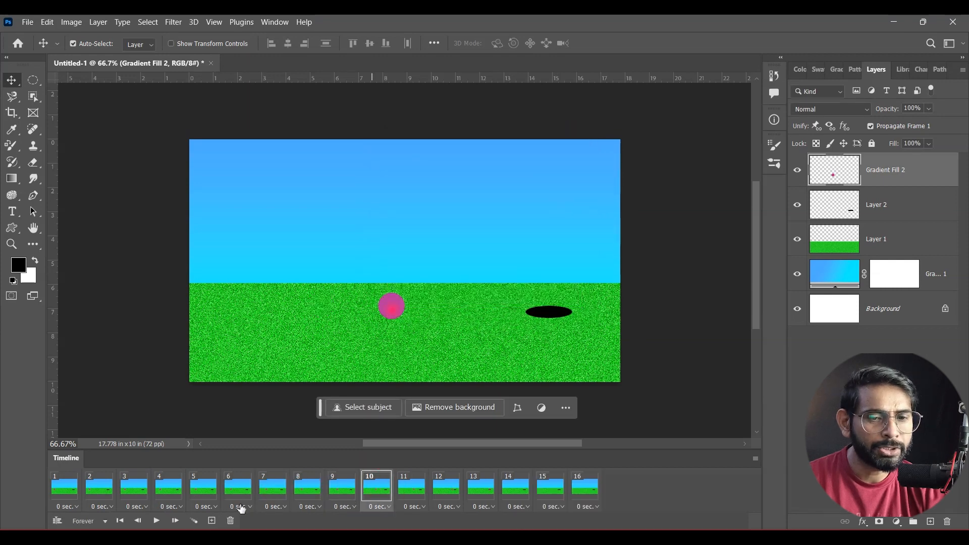
pyautogui.click(195, 520)
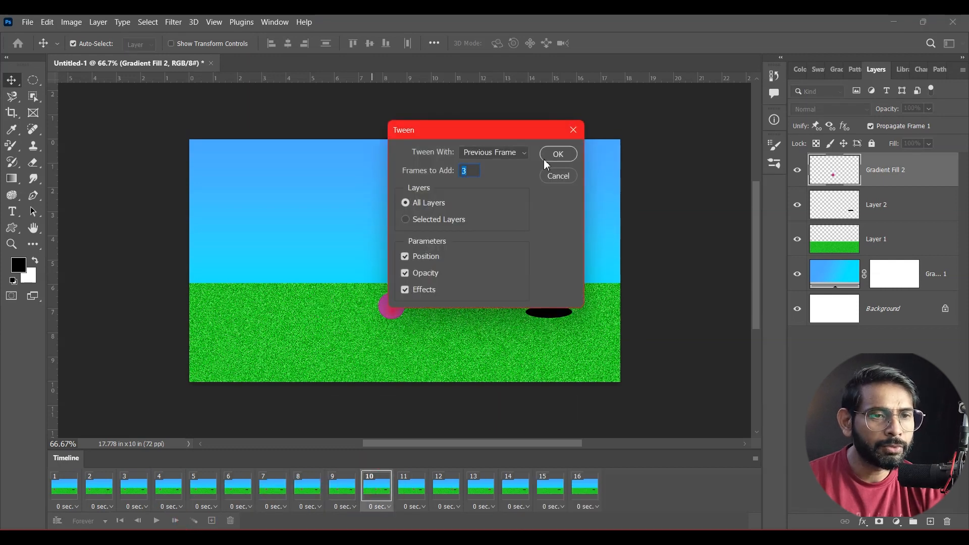
pyautogui.click(545, 158)
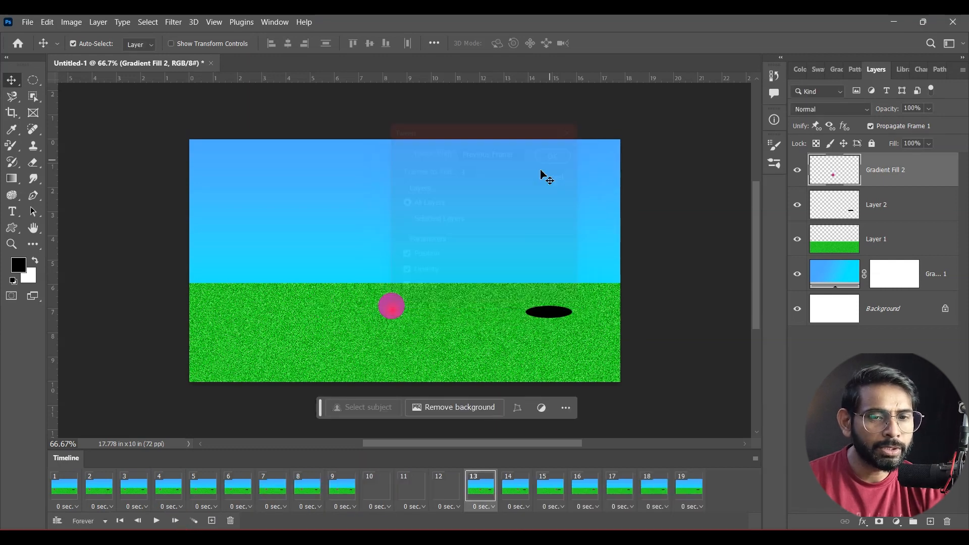
# Step: Tween frame 14 and then frame 18 with their previous frames, adding 3 in-between frames each time
pyautogui.click(512, 492)
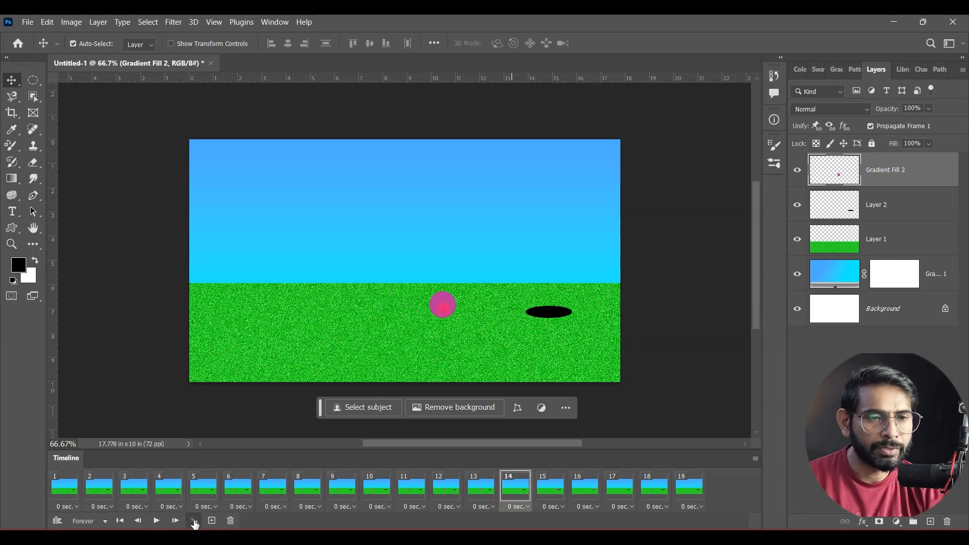
pyautogui.click(195, 520)
pyautogui.click(555, 155)
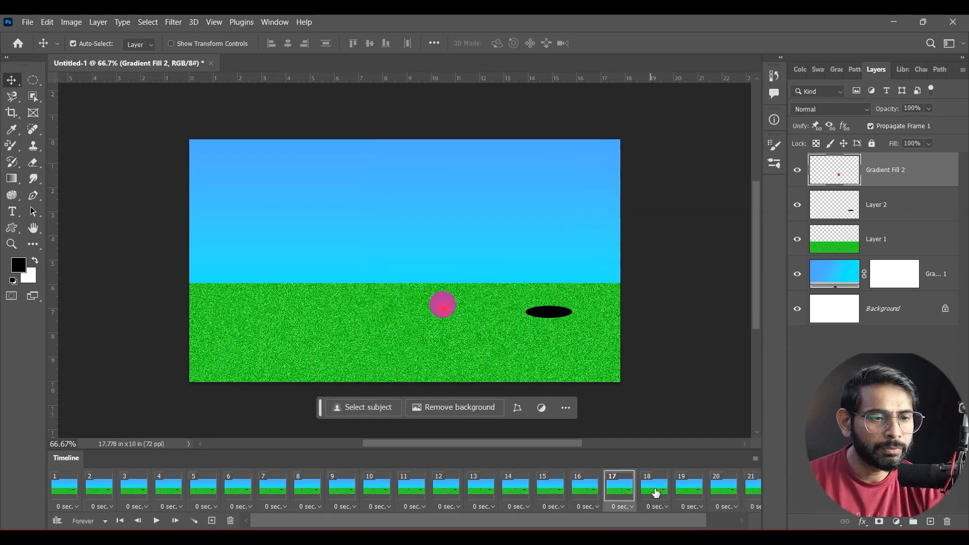
pyautogui.click(654, 487)
pyautogui.click(195, 520)
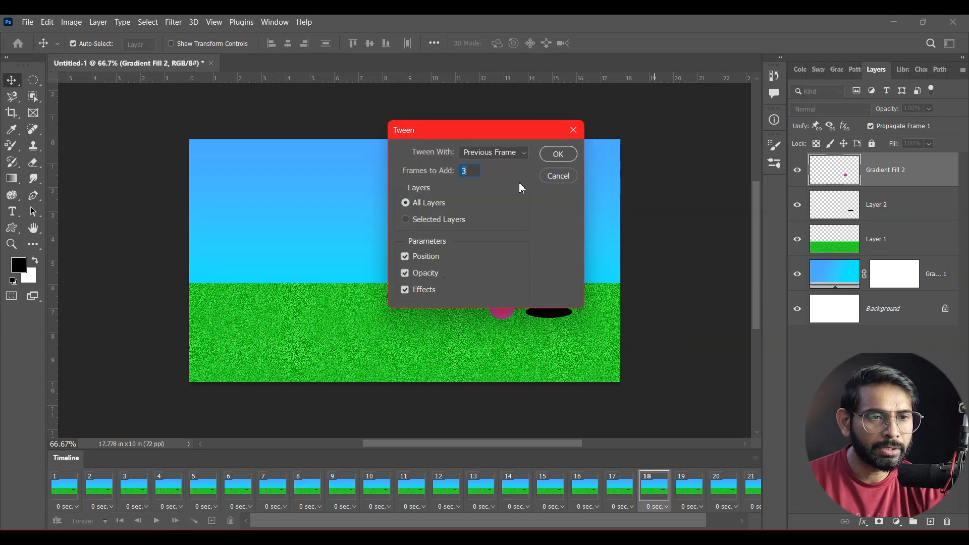
pyautogui.click(562, 160)
# Step: Tween frame 22, with the ball over the hole, with the previous frame, adding 3 in-between frames
pyautogui.moveTo(513, 526); pyautogui.dragTo(634, 521)
pyautogui.click(641, 489)
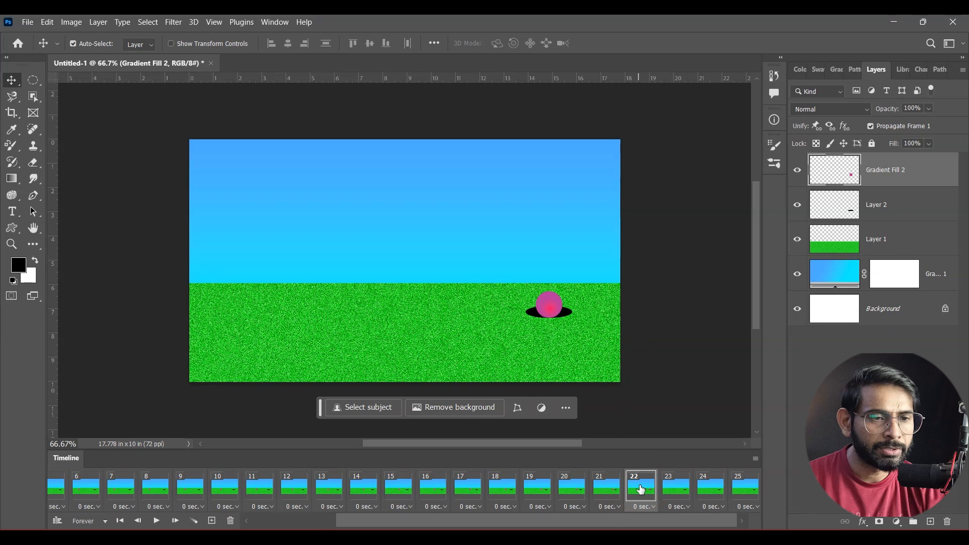
pyautogui.click(194, 520)
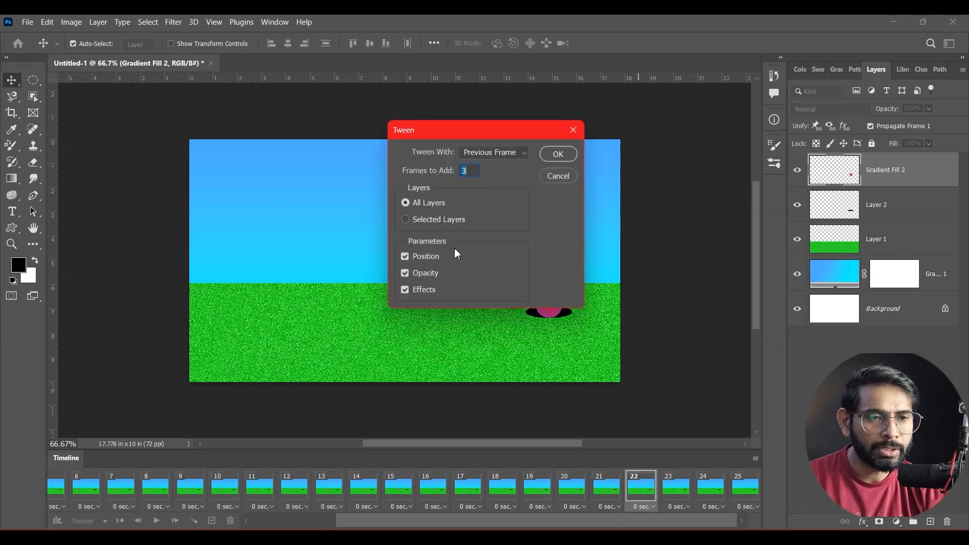
pyautogui.click(557, 154)
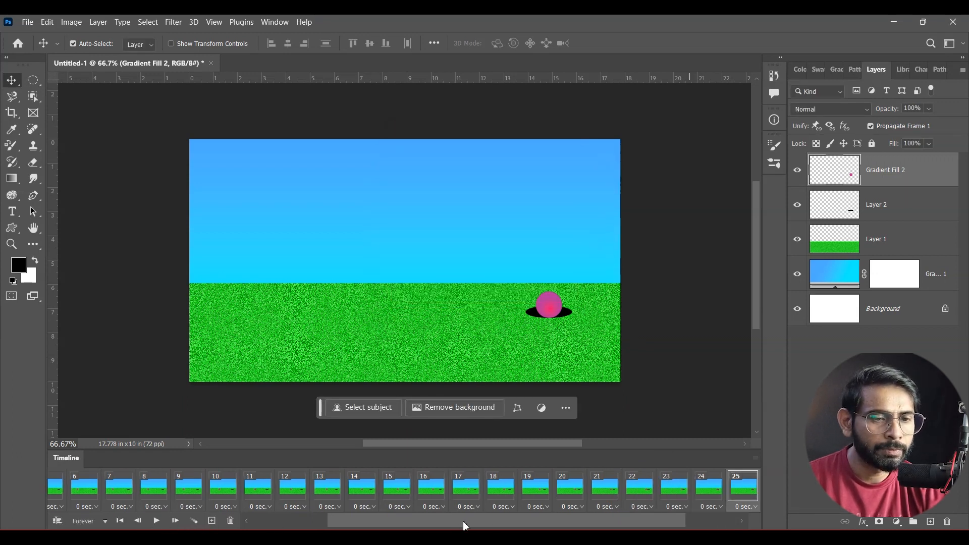
# Step: Check frames 26 to 28, then preview the tweened animation from frame 1 and stop playback
pyautogui.moveTo(460, 528); pyautogui.dragTo(573, 513)
pyautogui.click(681, 499)
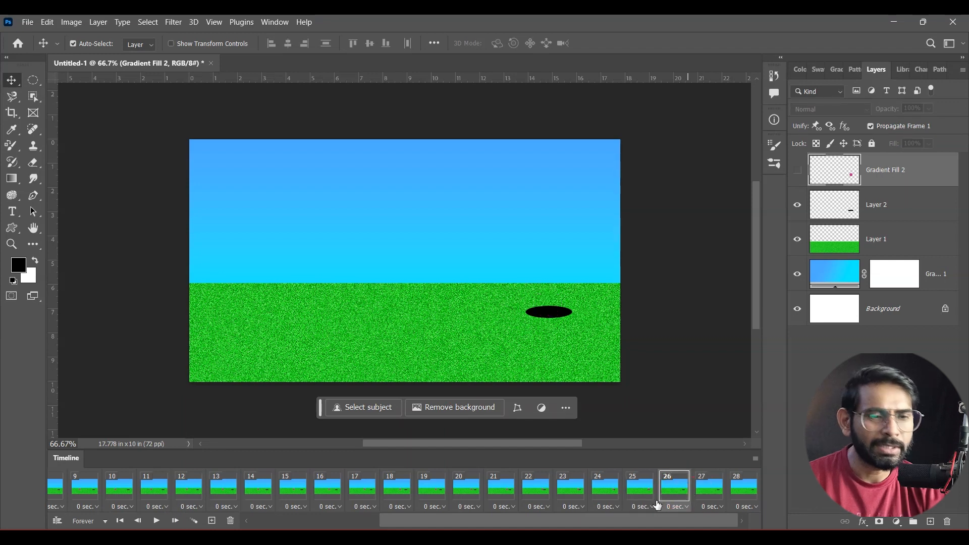
pyautogui.click(708, 495)
pyautogui.click(741, 494)
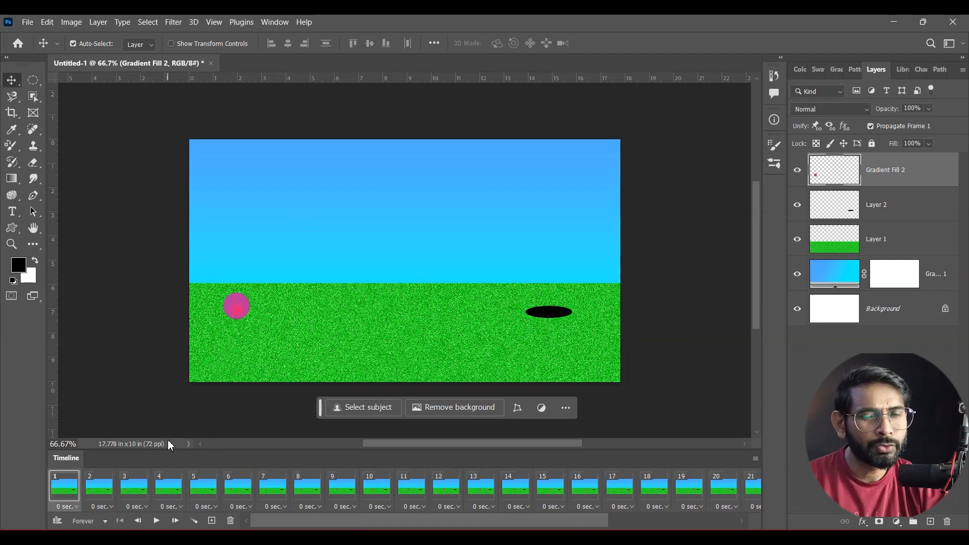
pyautogui.click(152, 525)
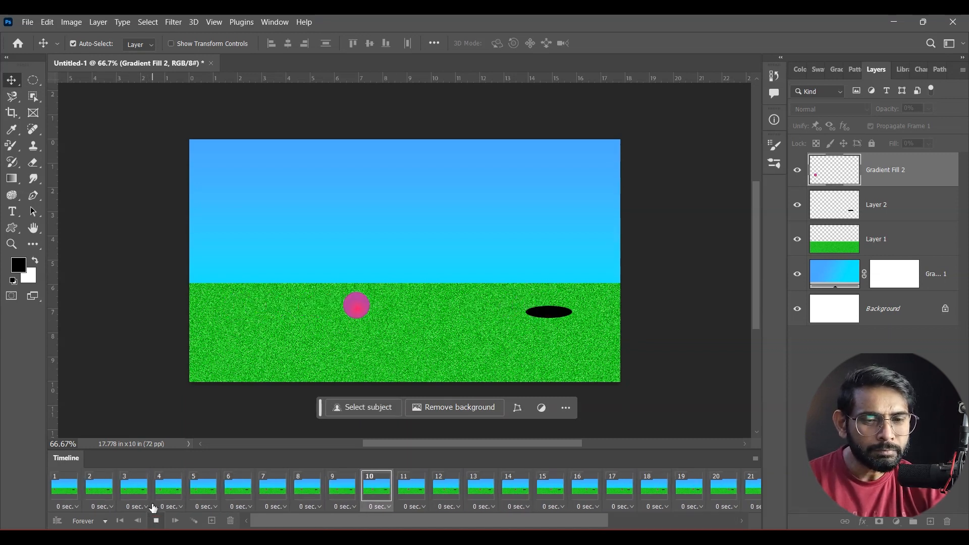
pyautogui.press('space')
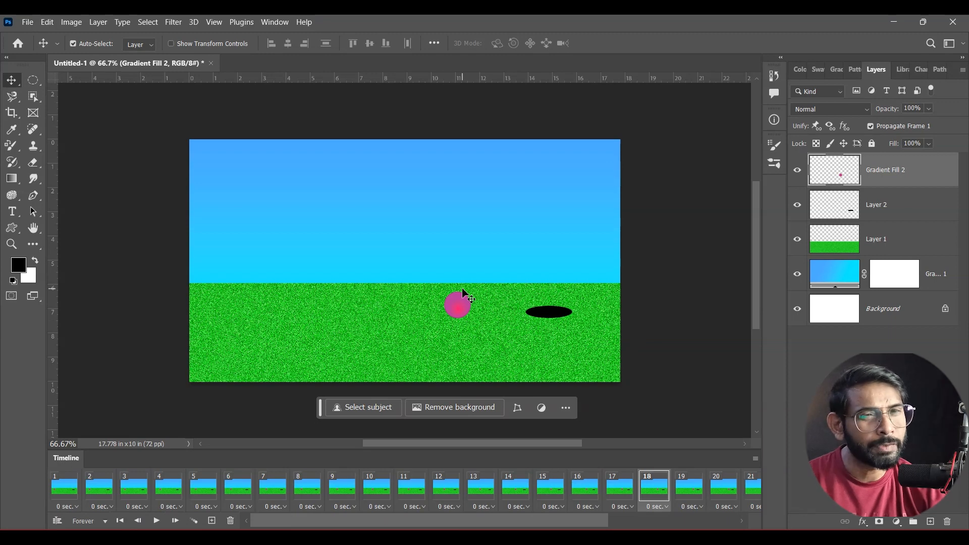
# Step: Detach the ball animation document into a floating window and close it without saving
pyautogui.moveTo(198, 66); pyautogui.dragTo(204, 95)
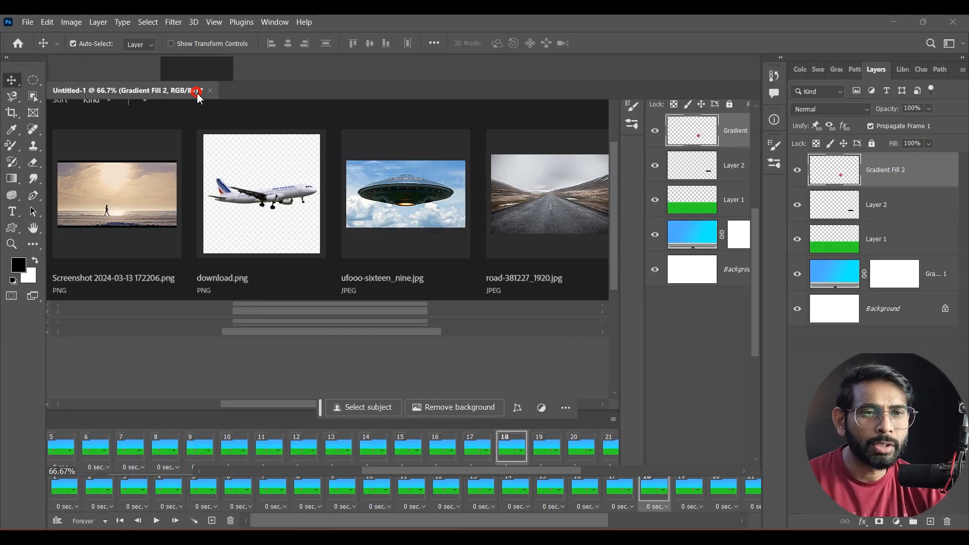
pyautogui.click(487, 92)
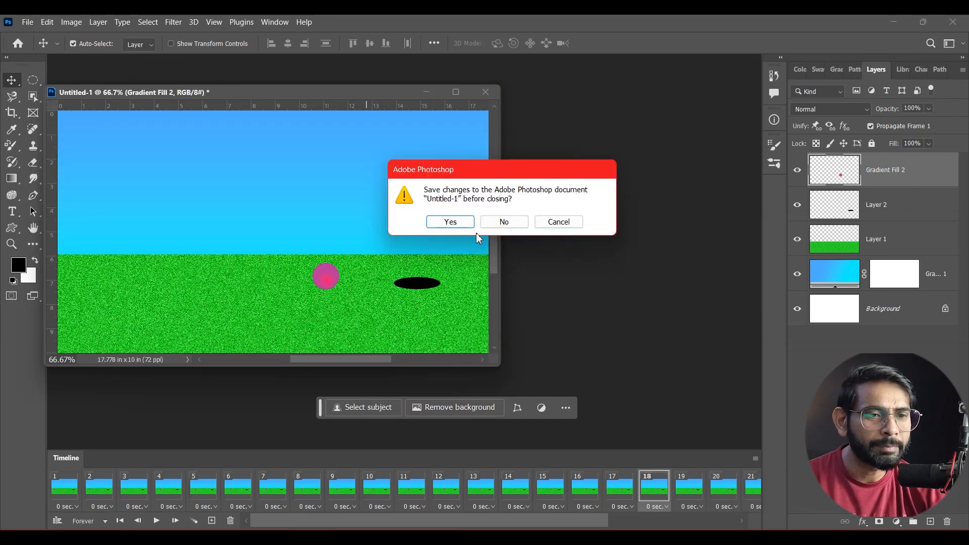
pyautogui.click(495, 225)
# Step: Zoom the road-381227_1920.jpg document out to 33.33%, move the contextual task bar off the image, and shorten the window to clear the timeline
pyautogui.click(705, 248)
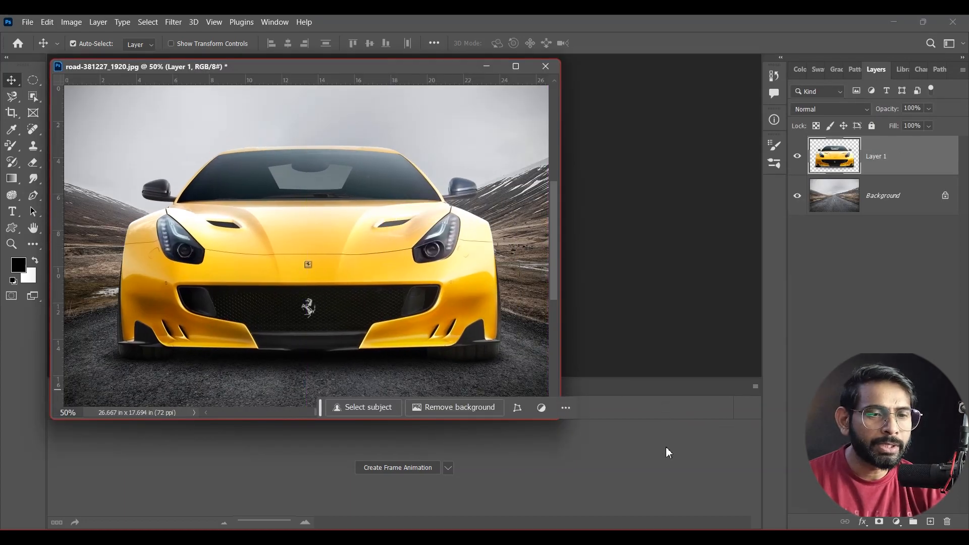
pyautogui.click(554, 289)
pyautogui.hotkey('ctrl', '-')
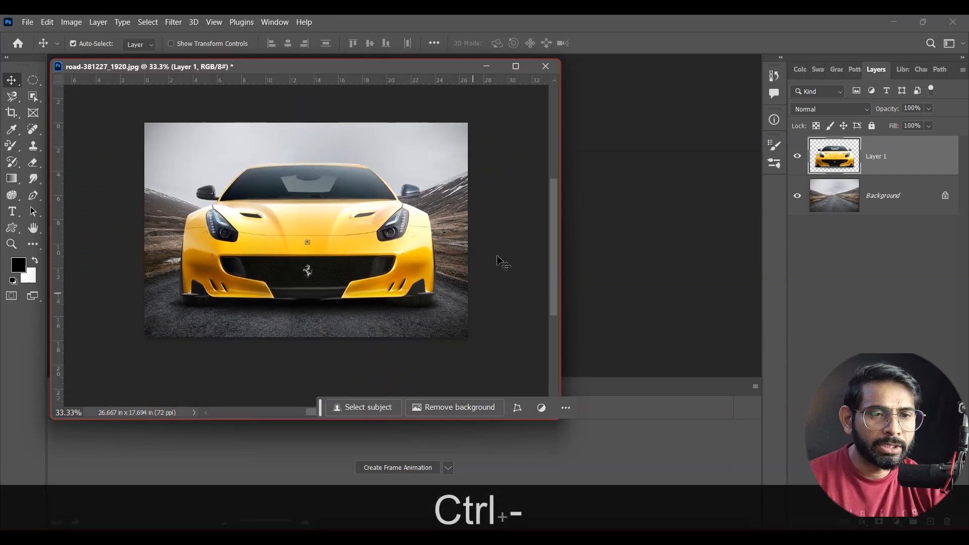
pyautogui.click(621, 351)
pyautogui.moveTo(328, 410); pyautogui.dragTo(598, 96)
pyautogui.moveTo(565, 426); pyautogui.dragTo(566, 376)
# Step: Move the yellow car slightly down and to the left on the road, keeping its layer selected
pyautogui.moveTo(337, 240)
pyautogui.mouseDown()
pyautogui.moveTo(359, 242)
pyautogui.moveTo(333, 257)
pyautogui.mouseUp()
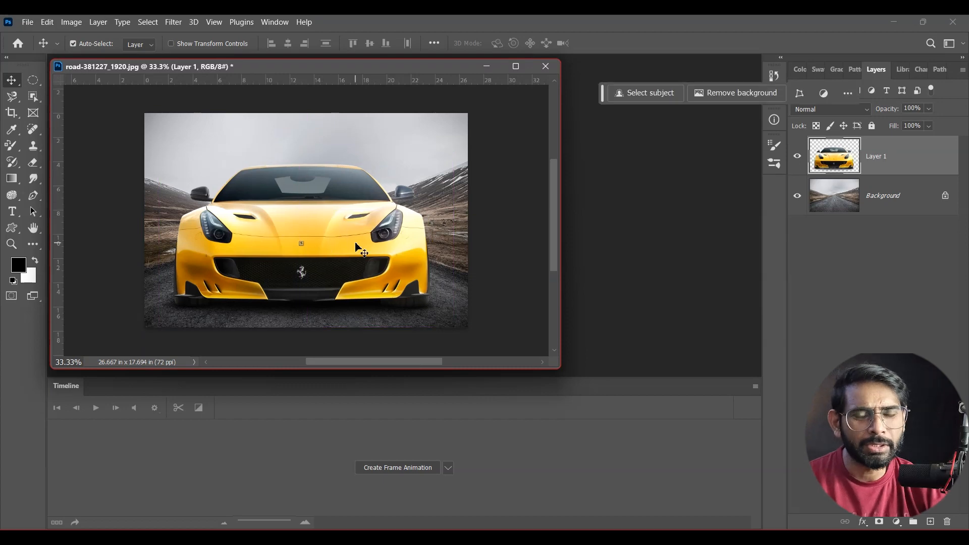
pyautogui.click(477, 259)
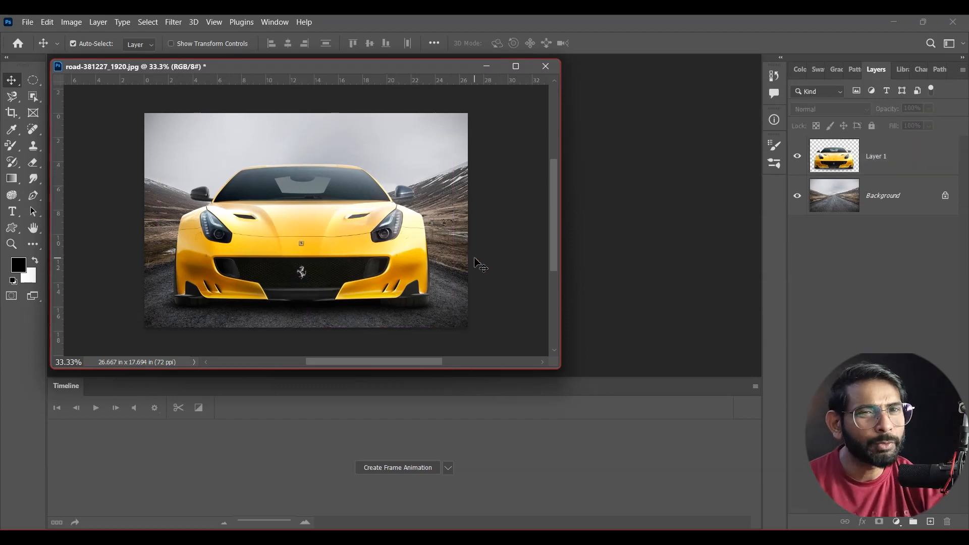
pyautogui.rightClick(885, 155)
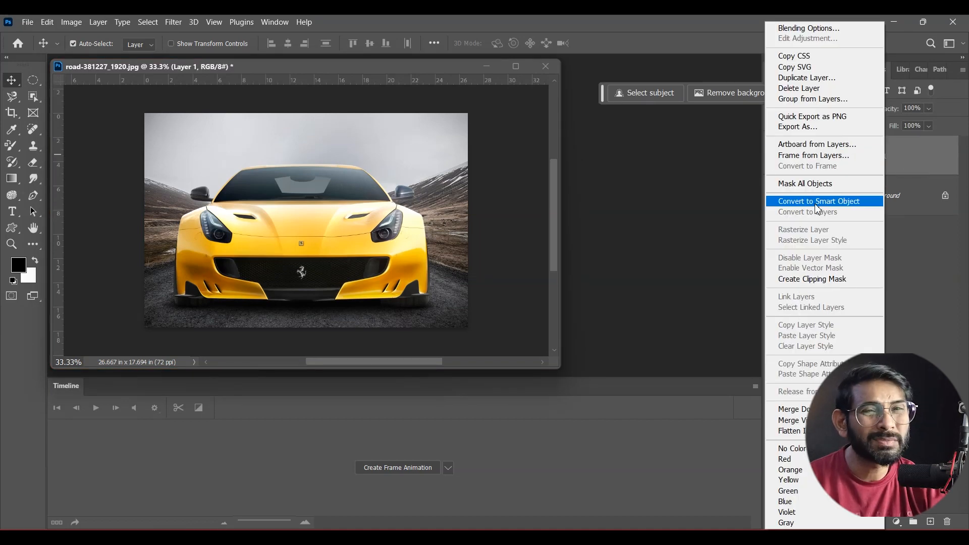
pyautogui.click(338, 231)
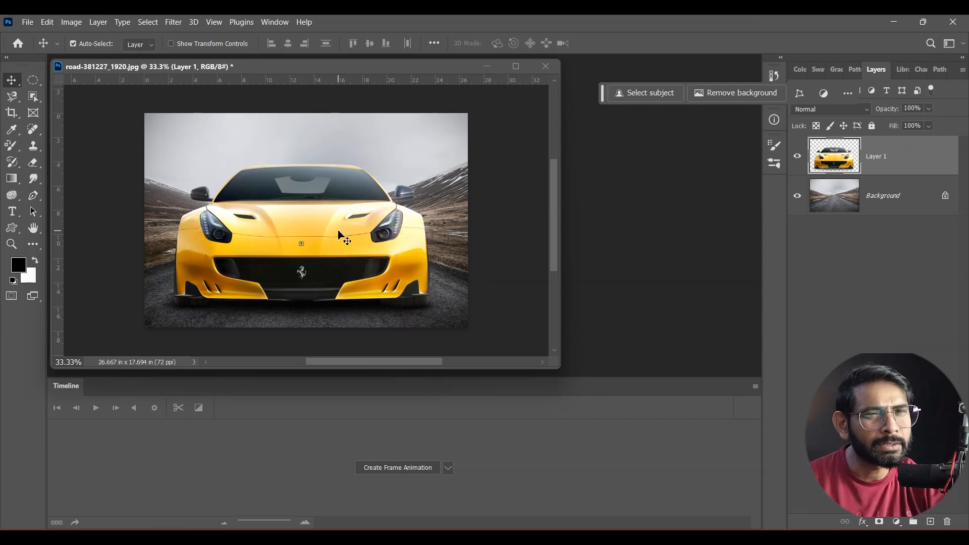
# Step: Nudge the car up and to the right, then try shrinking it to a tiny size and enlarging it back, undoing both scalings
pyautogui.moveTo(312, 235); pyautogui.dragTo(357, 223)
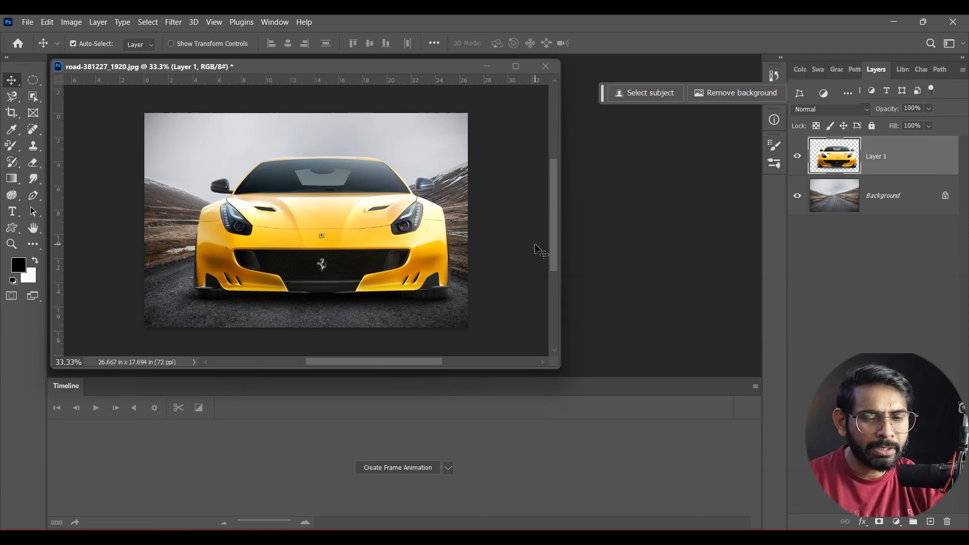
pyautogui.hotkey('ctrl', 't')
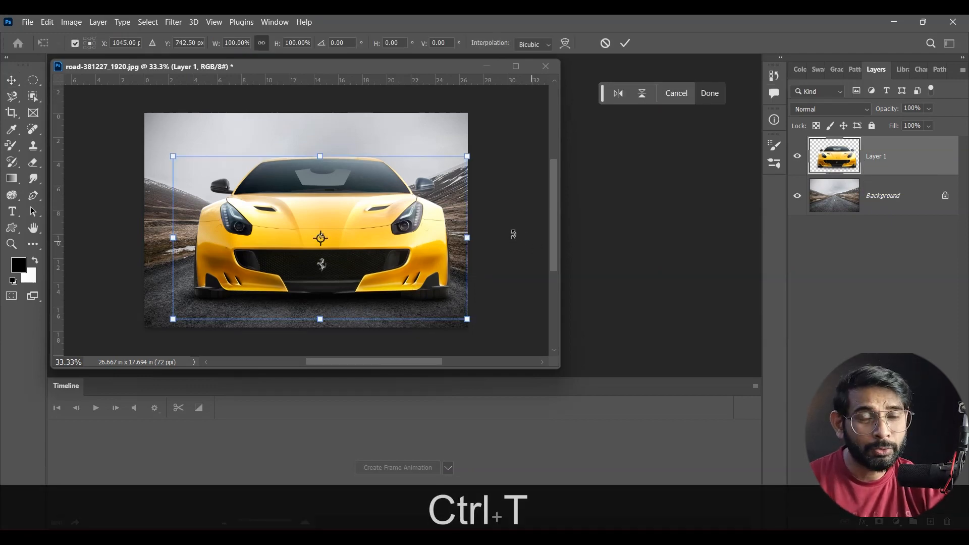
pyautogui.moveTo(467, 158); pyautogui.dragTo(211, 342)
pyautogui.press('Return')
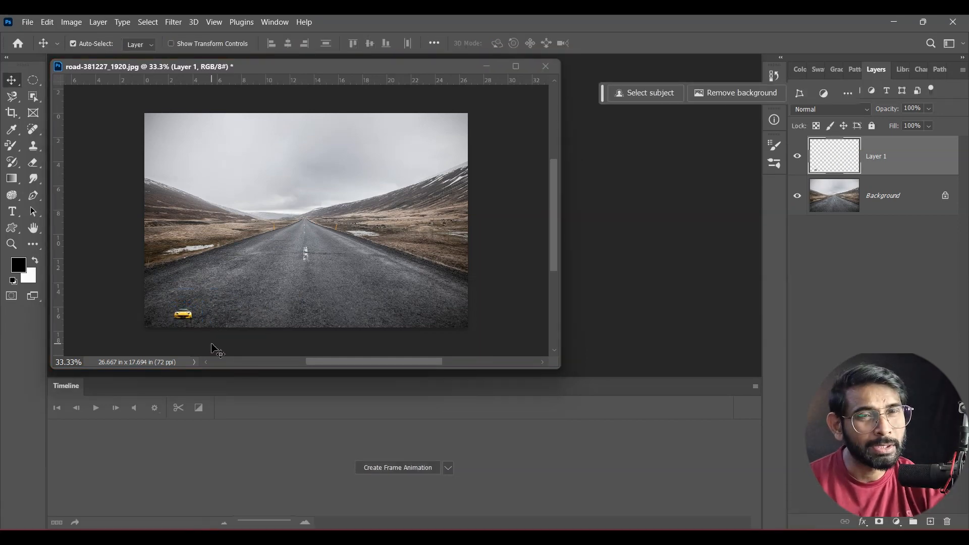
pyautogui.hotkey('ctrl', 't')
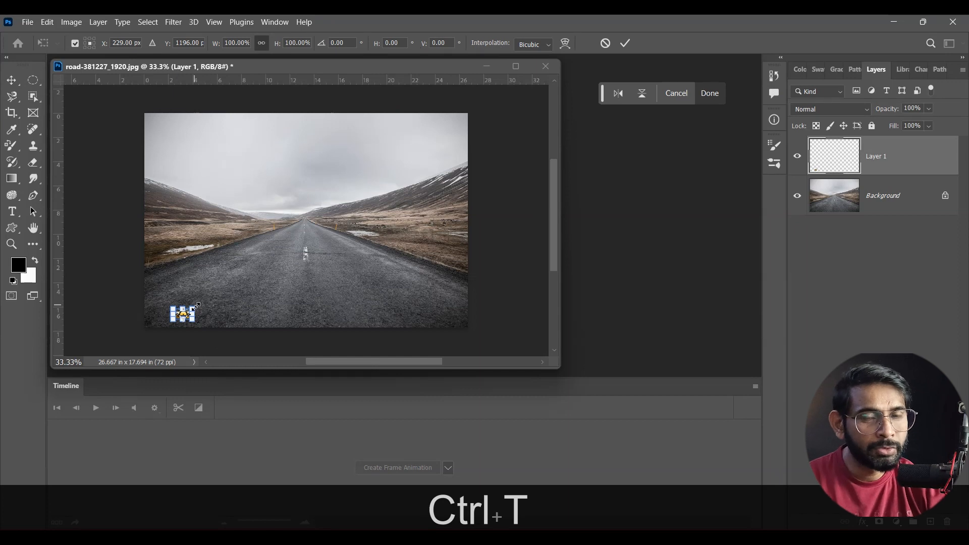
pyautogui.moveTo(197, 306); pyautogui.dragTo(456, 111)
pyautogui.press('Return')
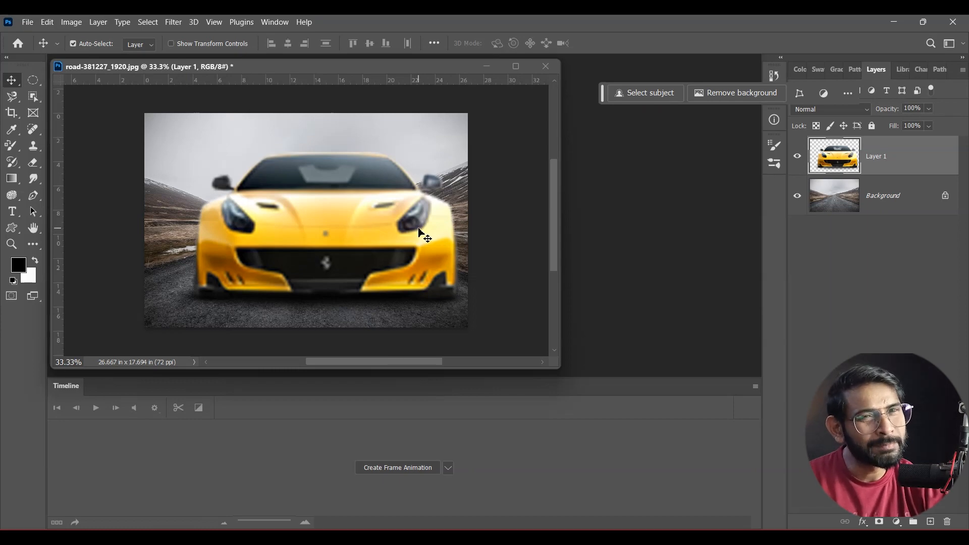
pyautogui.hotkey('ctrl', 'z')
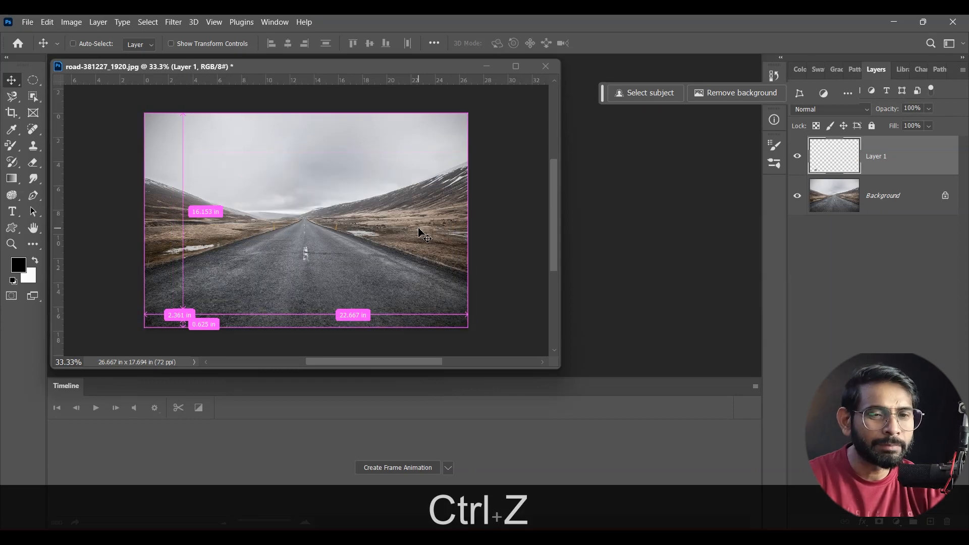
pyautogui.hotkey('ctrl', 'z')
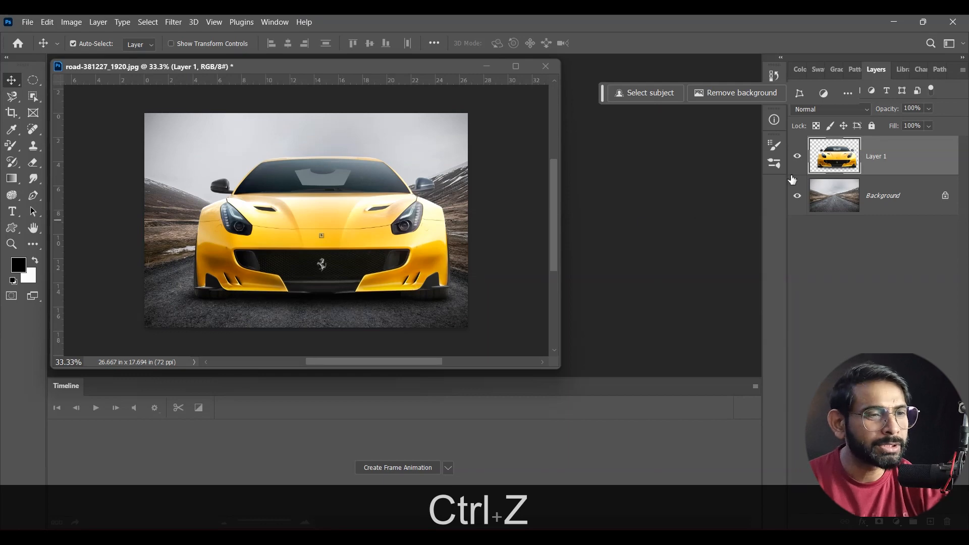
# Step: Convert the car layer, Layer 1, to a smart object
pyautogui.rightClick(828, 161)
pyautogui.click(922, 147)
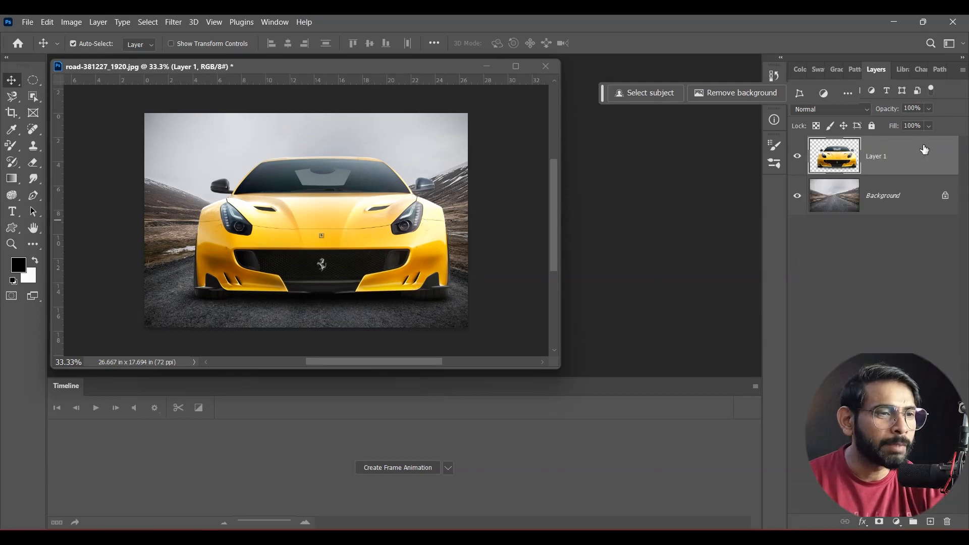
pyautogui.rightClick(923, 145)
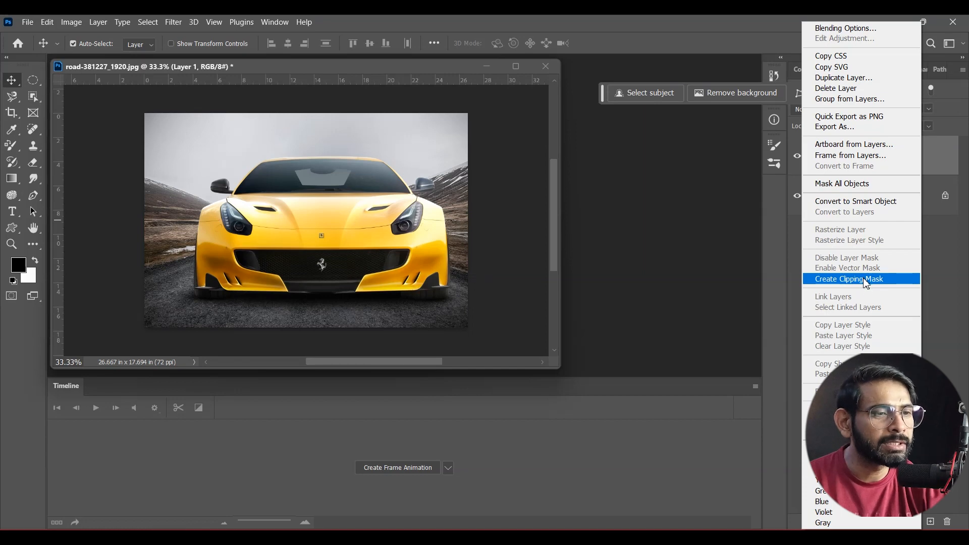
pyautogui.click(858, 204)
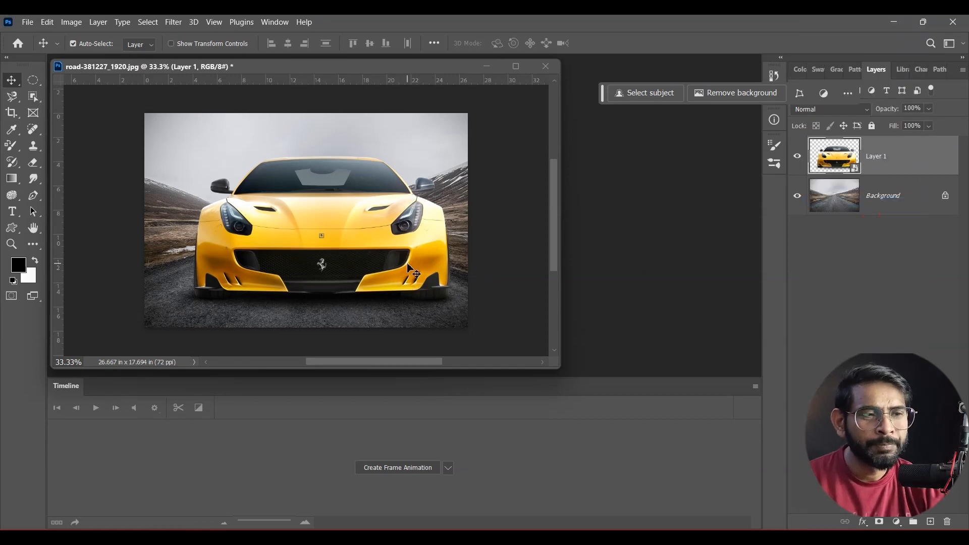
# Step: Shrink the smart-object car to a tiny size and move it to the far end of the road at the horizon
pyautogui.hotkey('ctrl', 't')
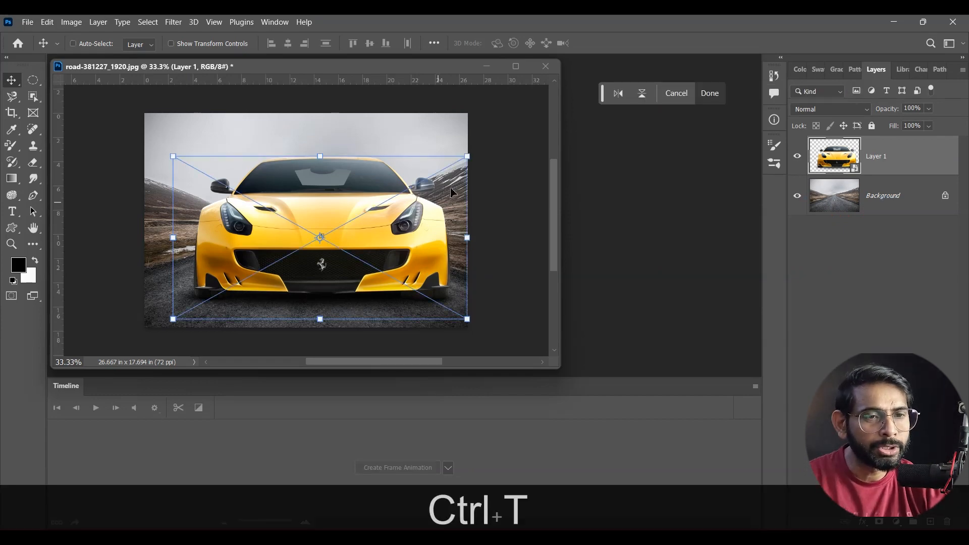
pyautogui.moveTo(468, 156); pyautogui.dragTo(212, 351)
pyautogui.press('Return')
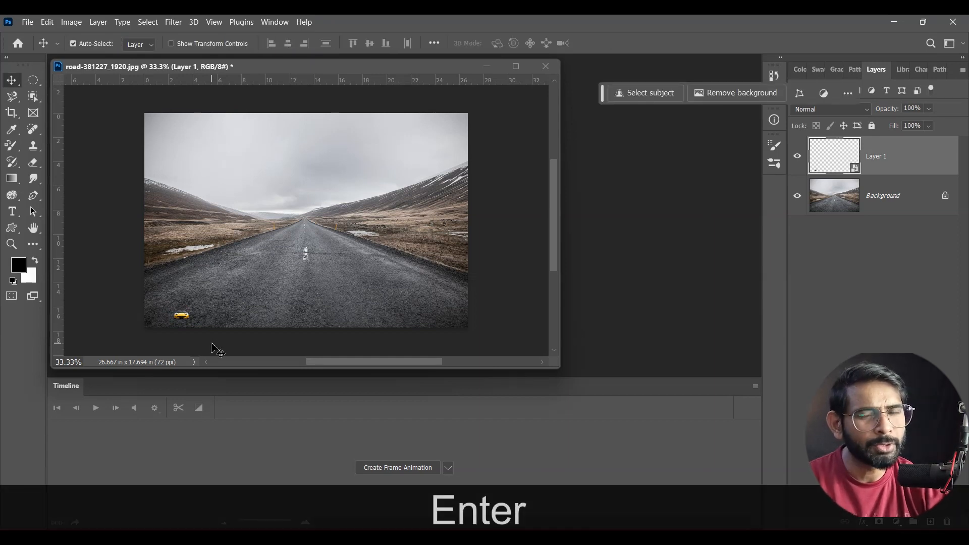
pyautogui.click(181, 324)
pyautogui.moveTo(179, 322); pyautogui.dragTo(303, 223)
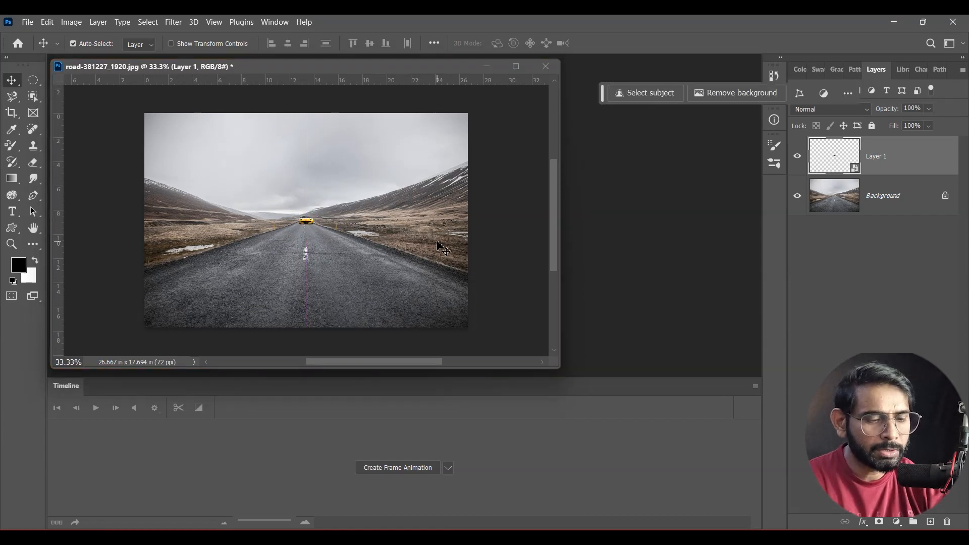
# Step: Scale the distant car down further with Free Transform so it fits the narrow road near the vanishing point
pyautogui.hotkey('ctrl', '=')
pyautogui.hotkey('ctrl', '=')
pyautogui.hotkey('ctrl', '=')
pyautogui.hotkey('ctrl', '=')
pyautogui.hotkey('ctrl', '=')
pyautogui.hotkey('ctrl', '=')
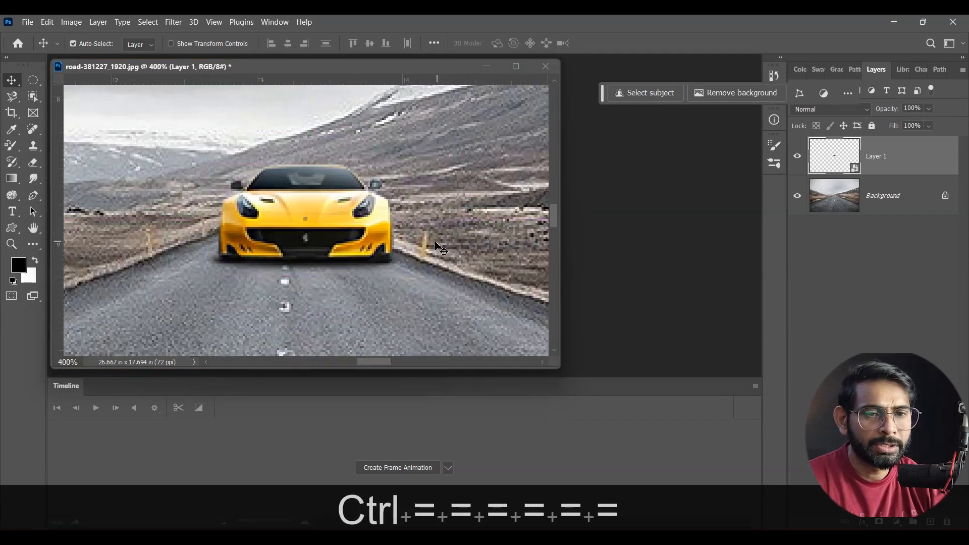
pyautogui.hotkey('ctrl', 't')
pyautogui.moveTo(404, 222); pyautogui.dragTo(326, 219)
pyautogui.hotkey('ctrl', 'z')
pyautogui.moveTo(403, 181); pyautogui.dragTo(298, 216)
pyautogui.press('Return')
# Step: Shift the tiny car slightly so it sits in the right-hand lane near the vanishing point
pyautogui.hotkey('ctrl', '-')
pyautogui.hotkey('ctrl', '-')
pyautogui.hotkey('ctrl', '-')
pyautogui.hotkey('ctrl', '-')
pyautogui.hotkey('ctrl', '-')
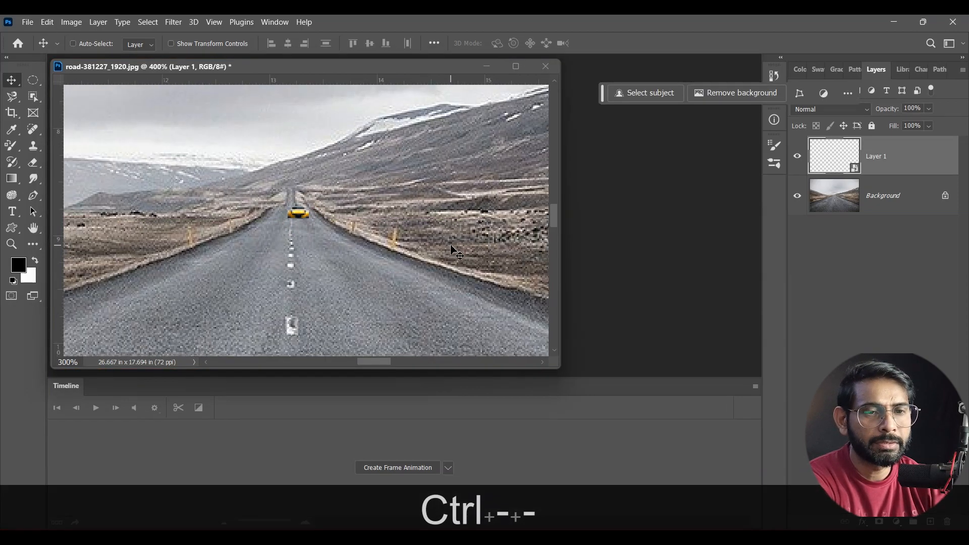
pyautogui.hotkey('ctrl', '=')
pyautogui.hotkey('ctrl', '=')
pyautogui.hotkey('ctrl', '=')
pyautogui.hotkey('ctrl', '=')
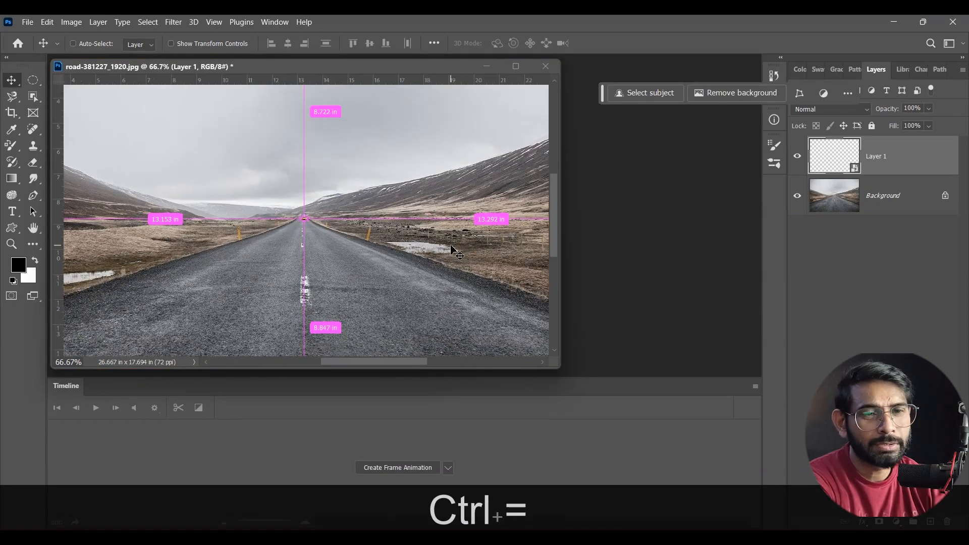
pyautogui.moveTo(307, 227); pyautogui.dragTo(311, 229)
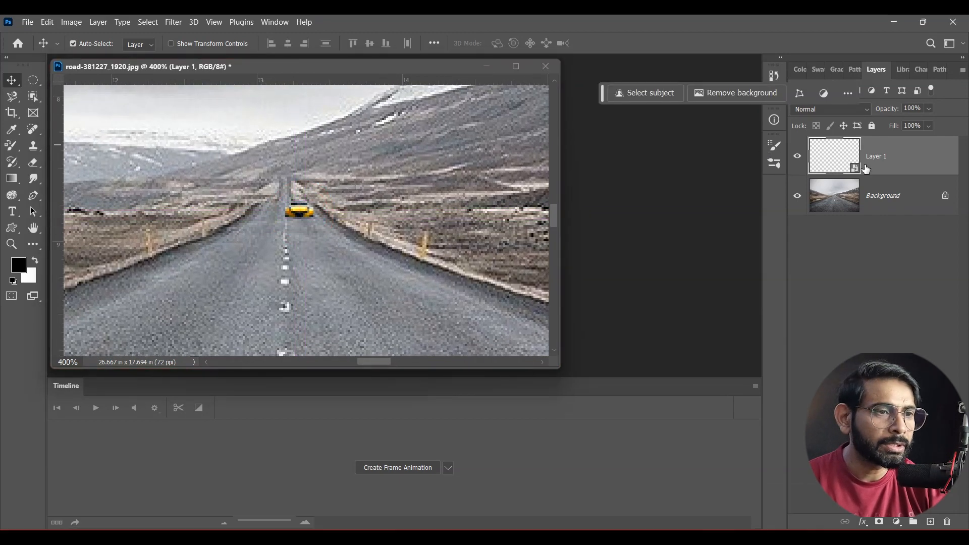
# Step: Duplicate Layer 1, scale the copy to about 2.44% and move it slightly forward in the right lane, and hide Layer 1
pyautogui.moveTo(920, 153); pyautogui.dragTo(920, 471)
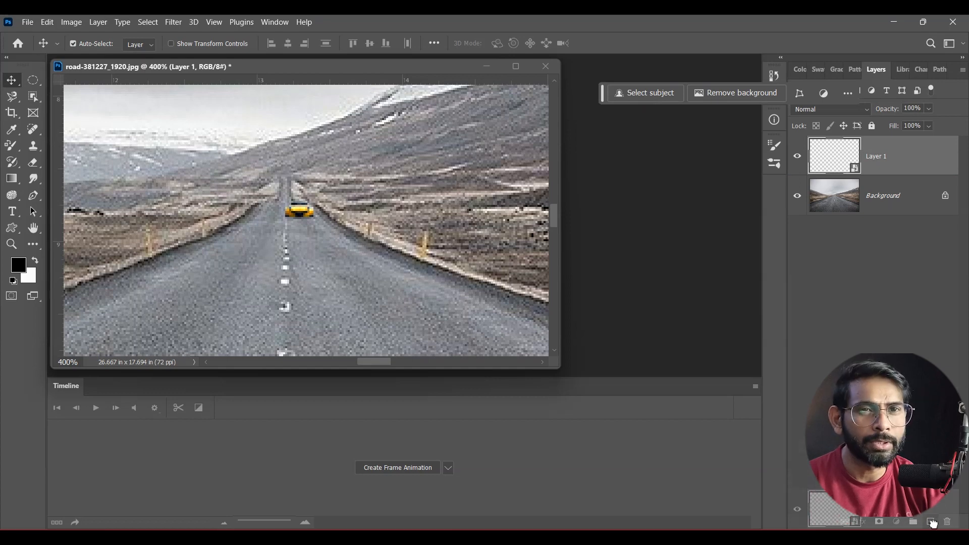
pyautogui.moveTo(932, 522); pyautogui.dragTo(931, 522)
pyautogui.moveTo(309, 216); pyautogui.dragTo(326, 242)
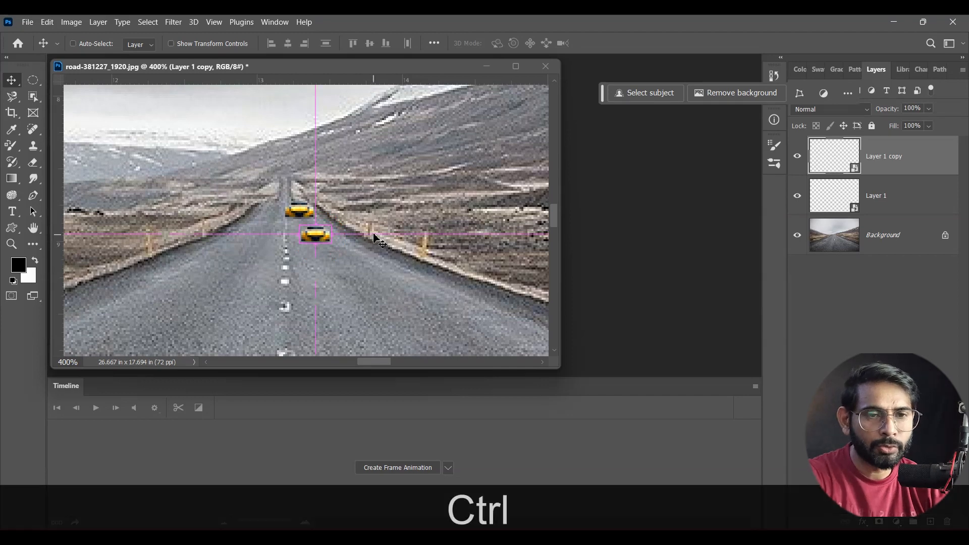
pyautogui.hotkey('ctrl', 't')
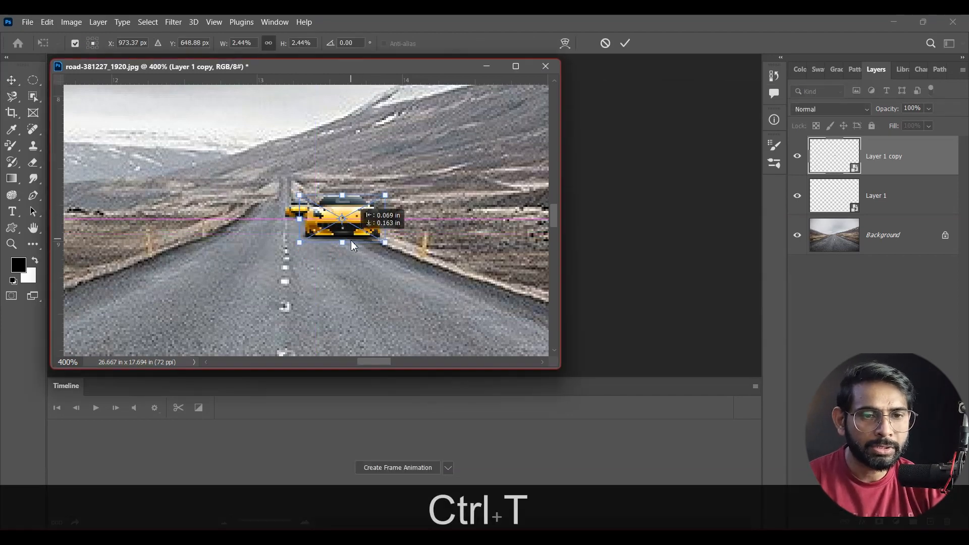
pyautogui.moveTo(372, 204); pyautogui.dragTo(356, 229)
pyautogui.press('Return')
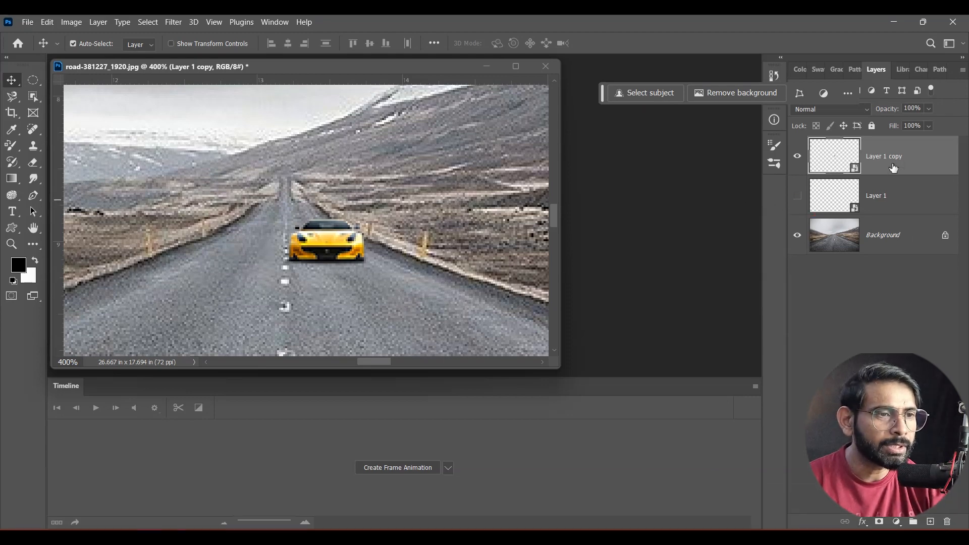
# Step: Duplicate Layer 1 copy, scale the new car to about 5.18%, and move it further forward along the right lane
pyautogui.moveTo(914, 163); pyautogui.dragTo(914, 437)
pyautogui.moveTo(932, 526); pyautogui.dragTo(931, 525)
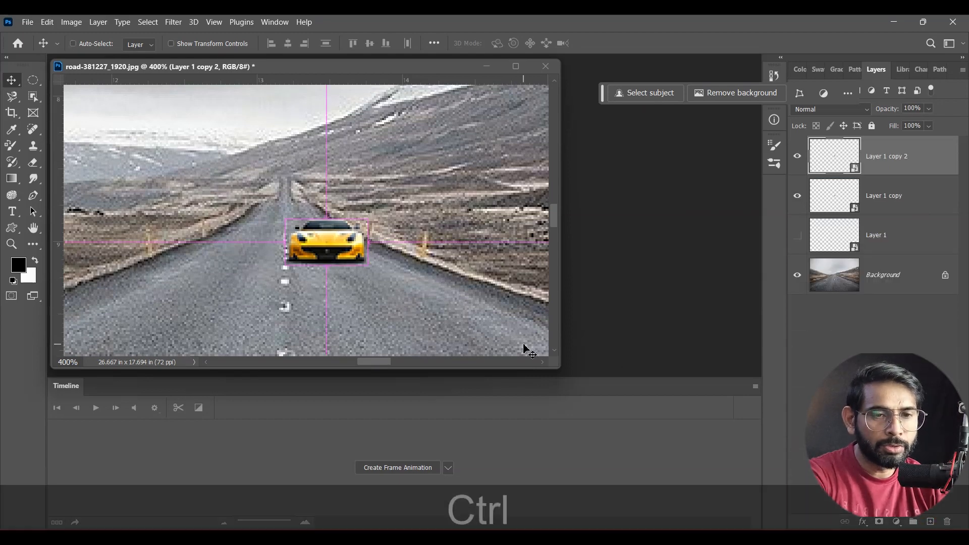
pyautogui.hotkey('ctrl', 't')
pyautogui.moveTo(371, 218); pyautogui.dragTo(406, 189)
pyautogui.moveTo(373, 244); pyautogui.dragTo(442, 284)
pyautogui.hotkey('ctrl', 'z')
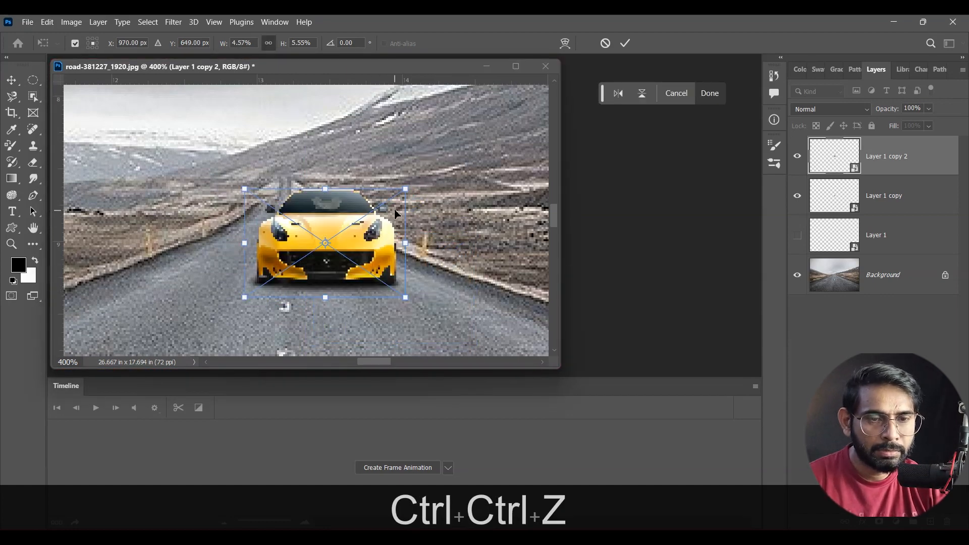
pyautogui.hotkey('ctrl', 'z')
pyautogui.moveTo(372, 225); pyautogui.dragTo(411, 177)
pyautogui.moveTo(370, 250); pyautogui.dragTo(387, 304)
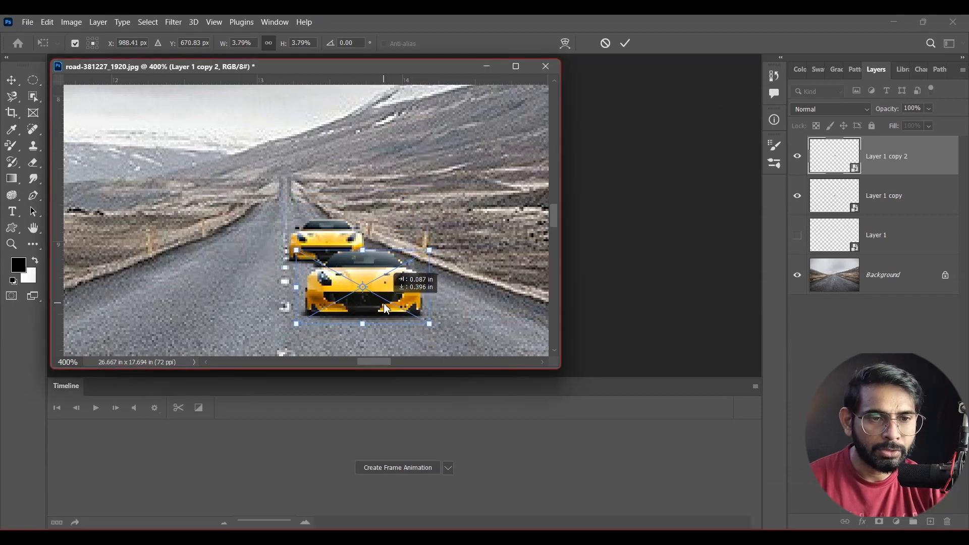
pyautogui.moveTo(435, 243); pyautogui.dragTo(478, 222)
pyautogui.moveTo(437, 284); pyautogui.dragTo(436, 307)
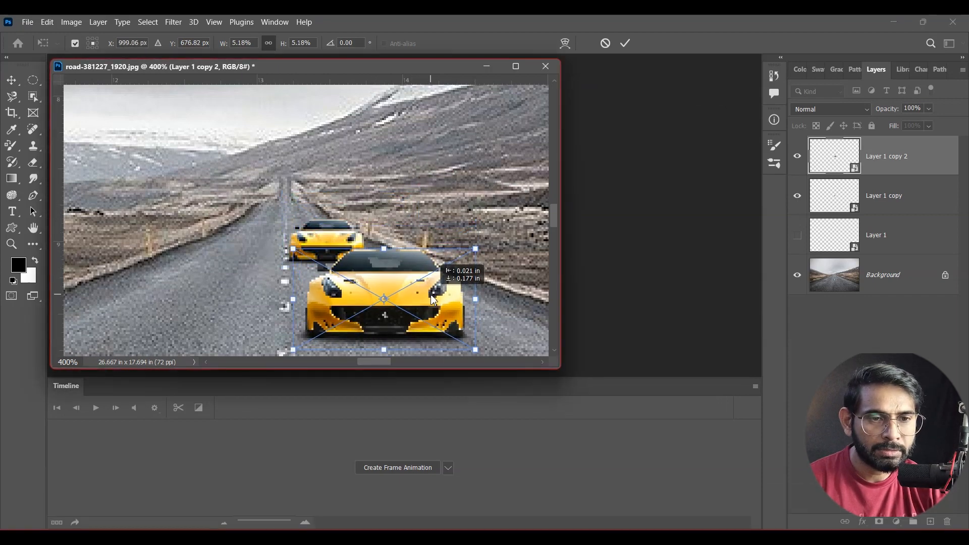
pyautogui.hotkey('shift', 'Return')
# Step: Duplicate Layer 1 copy 2, scale the new car to about 12.24% closer to the viewer, and hide the two smaller copies
pyautogui.hotkey('ctrl', '-')
pyautogui.hotkey('ctrl', '-')
pyautogui.hotkey('ctrl', '-')
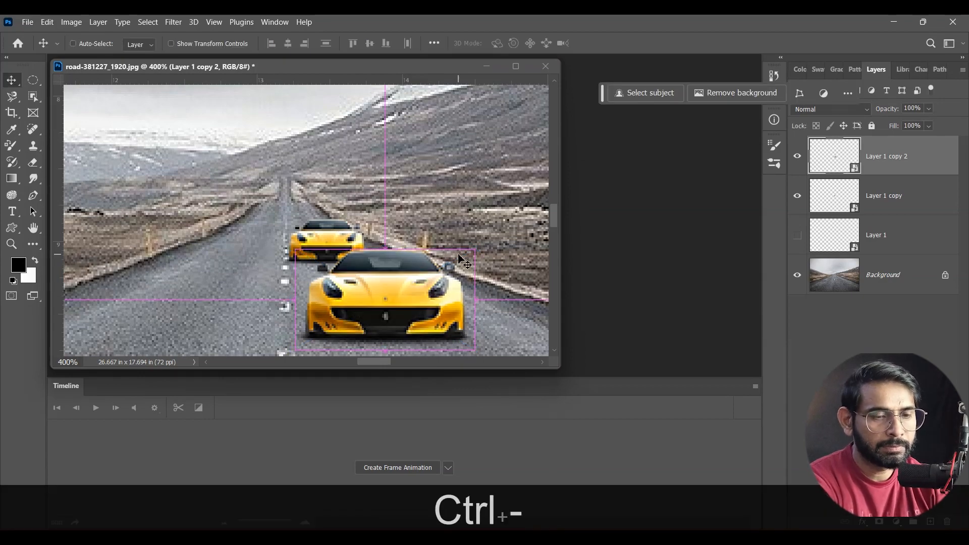
pyautogui.moveTo(472, 262); pyautogui.dragTo(435, 216)
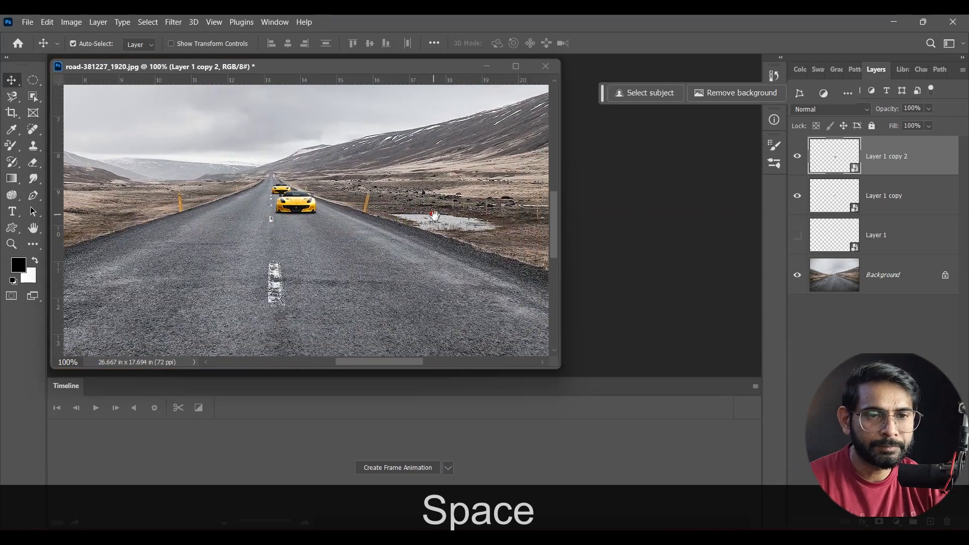
pyautogui.moveTo(903, 169); pyautogui.dragTo(903, 411)
pyautogui.moveTo(918, 487); pyautogui.dragTo(932, 523)
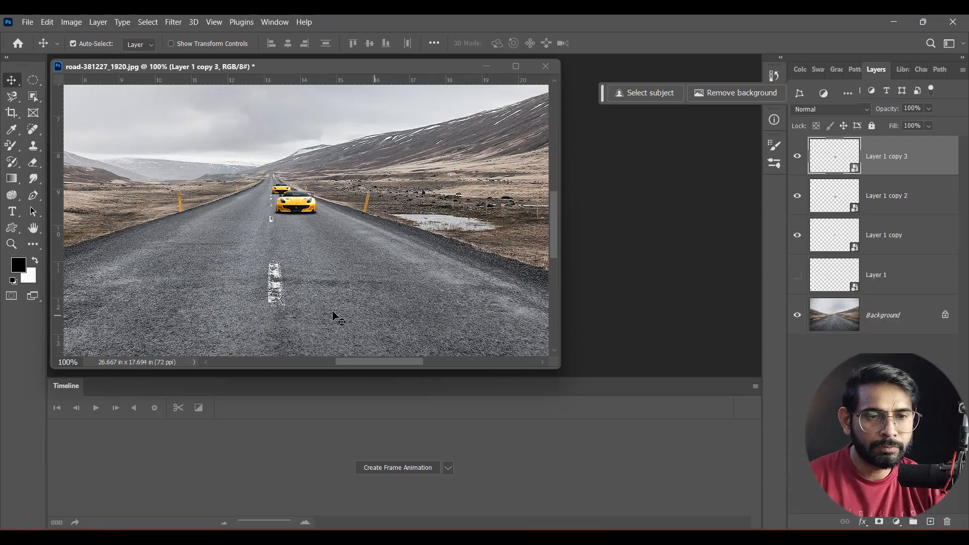
pyautogui.hotkey('ctrl', 't')
pyautogui.moveTo(320, 220); pyautogui.dragTo(362, 257)
pyautogui.press('Return')
pyautogui.click(797, 234)
pyautogui.click(797, 196)
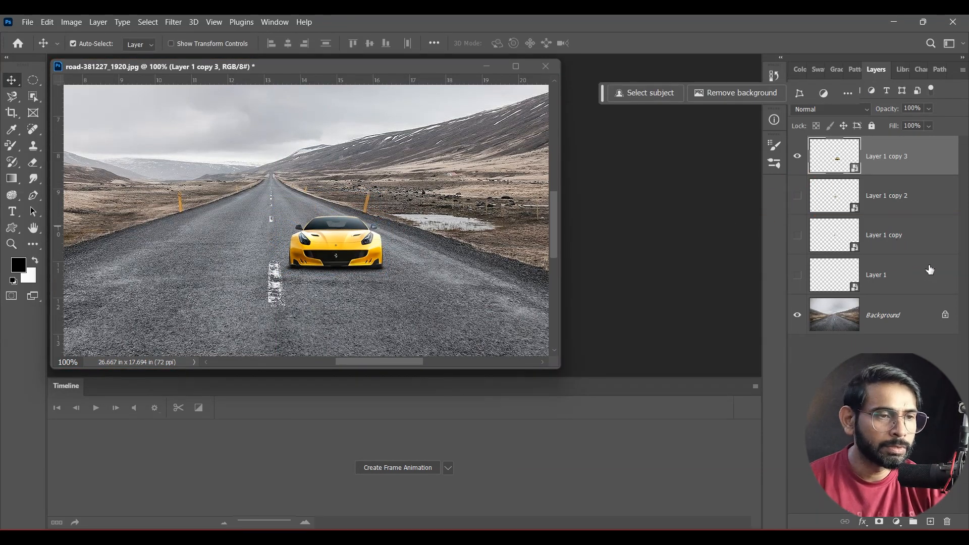
# Step: Duplicate Layer 1 copy 3, scale the new car to about 46.35% nearer the foreground in the right lane, and hide Layer 1 copy 3
pyautogui.moveTo(916, 160); pyautogui.dragTo(932, 522)
pyautogui.hotkey('ctrl', '-')
pyautogui.hotkey('ctrl', '-')
pyautogui.hotkey('ctrl', '-')
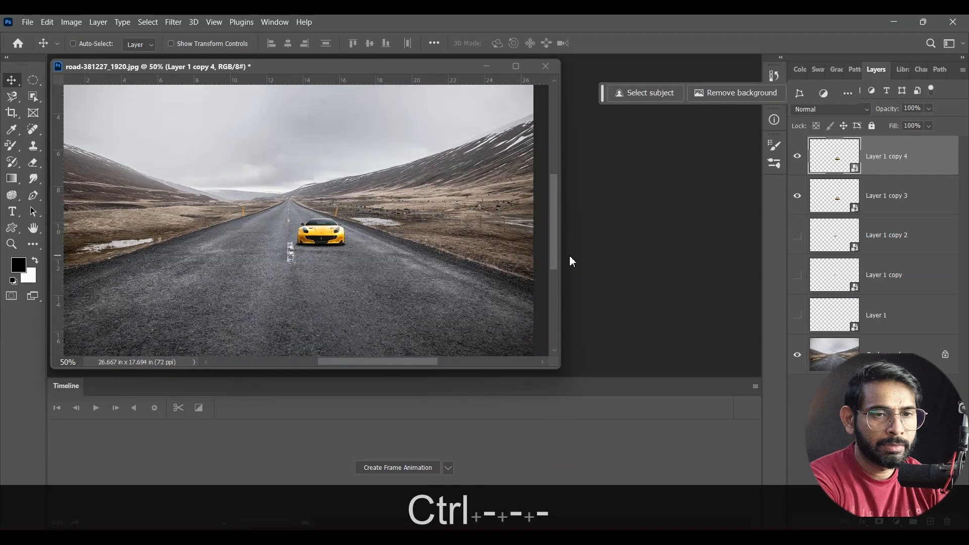
pyautogui.hotkey('ctrl', '-')
pyautogui.hotkey('ctrl', 't')
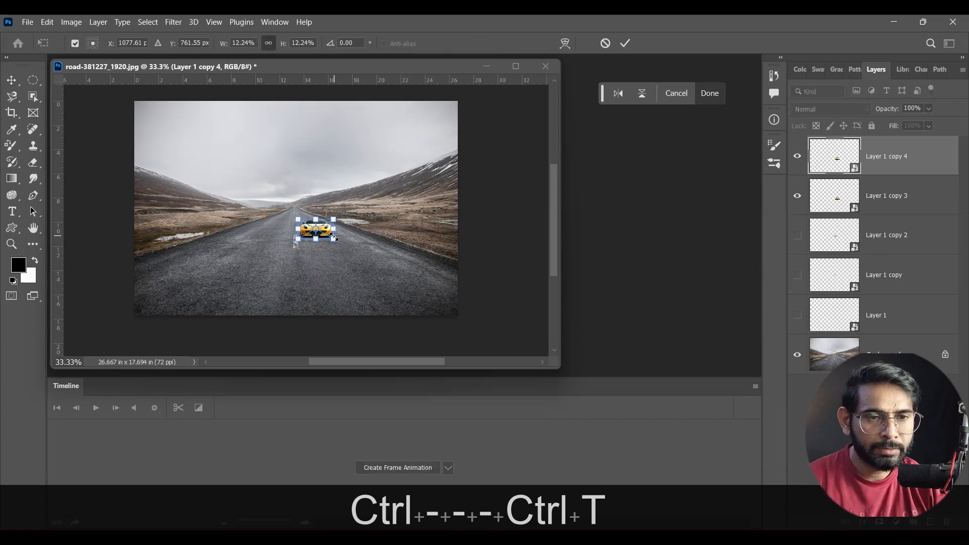
pyautogui.moveTo(333, 219); pyautogui.dragTo(413, 158)
pyautogui.moveTo(384, 206); pyautogui.dragTo(374, 277)
pyautogui.moveTo(410, 229)
pyautogui.mouseDown()
pyautogui.moveTo(430, 203)
pyautogui.moveTo(424, 220)
pyautogui.mouseUp()
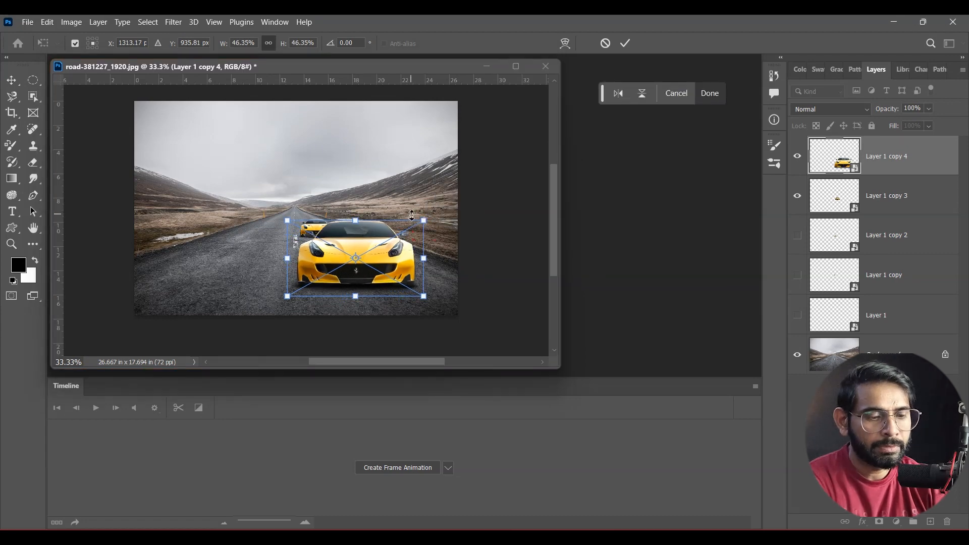
pyautogui.press('Return')
pyautogui.click(801, 196)
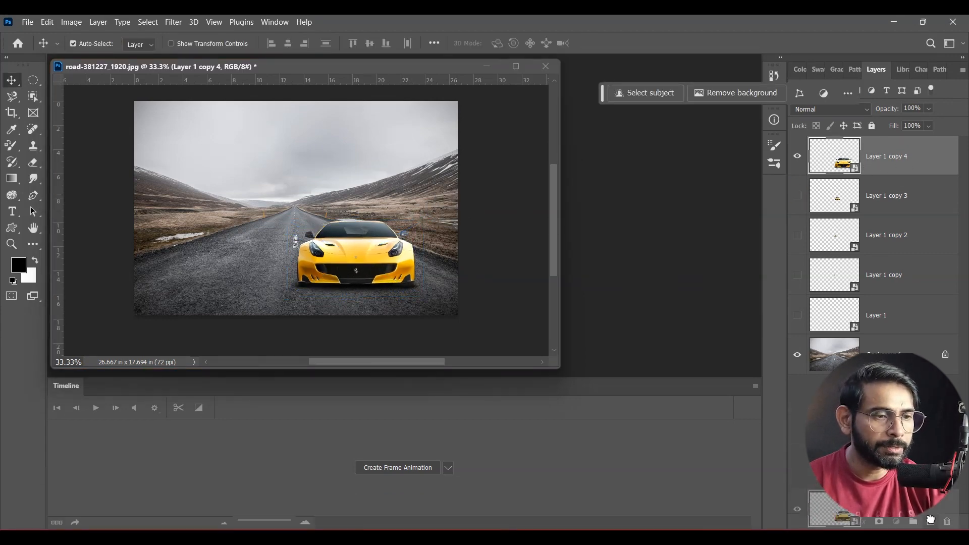
# Step: Duplicate Layer 1 copy 4, scale the new car to about 84.28% partly beyond the image's lower-right corner, and hide Layer 1 copy 4
pyautogui.moveTo(930, 520); pyautogui.dragTo(931, 520)
pyautogui.hotkey('ctrl', 't')
pyautogui.moveTo(495, 180); pyautogui.dragTo(536, 159)
pyautogui.moveTo(417, 255); pyautogui.dragTo(385, 311)
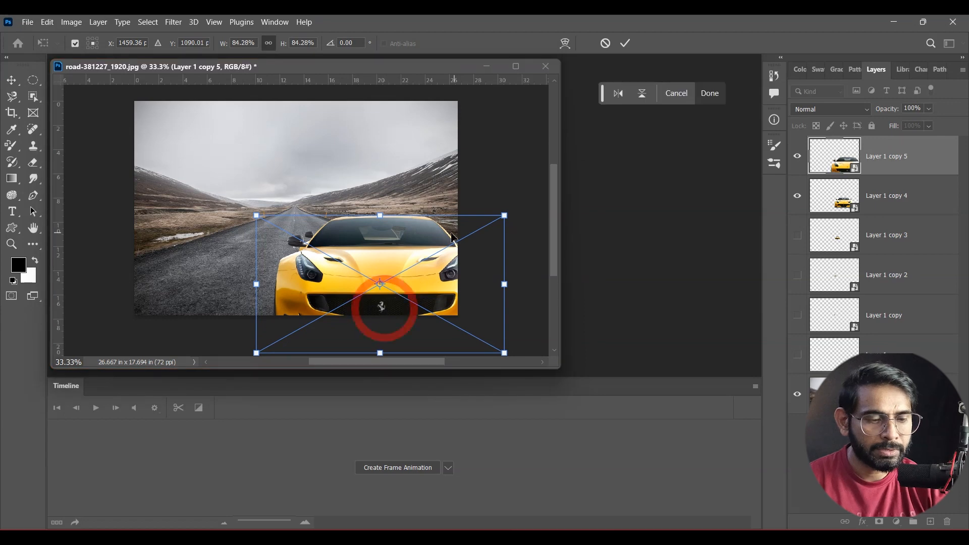
pyautogui.press('Return')
pyautogui.click(798, 196)
# Step: Duplicate Layer 1 copy 5, scale the new car to about 143.28% mostly beyond the image's lower-right corner, and hide Layer 1 copy 5
pyautogui.moveTo(929, 524); pyautogui.dragTo(929, 523)
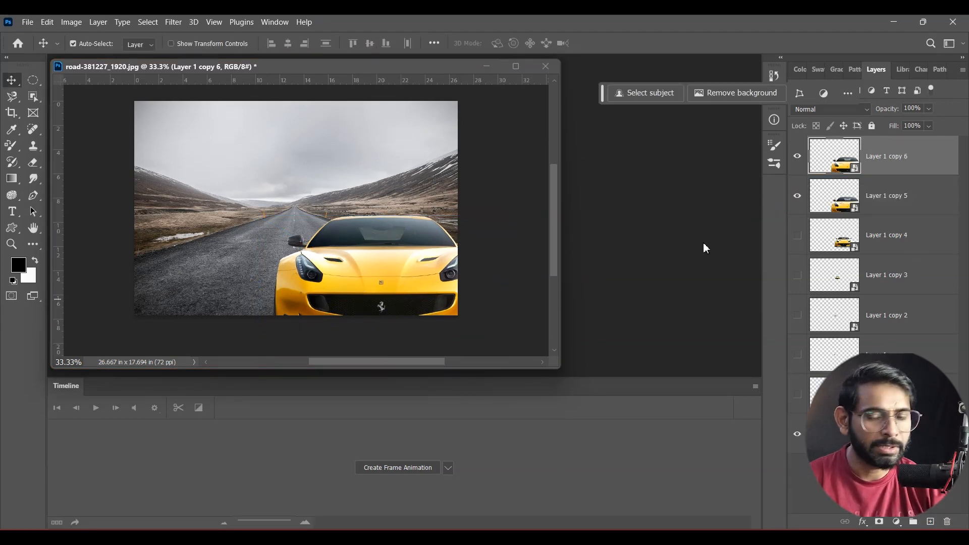
pyautogui.hotkey('ctrl', 't')
pyautogui.moveTo(505, 216); pyautogui.dragTo(504, 166)
pyautogui.moveTo(442, 210); pyautogui.dragTo(525, 181)
pyautogui.moveTo(381, 183); pyautogui.dragTo(465, 271)
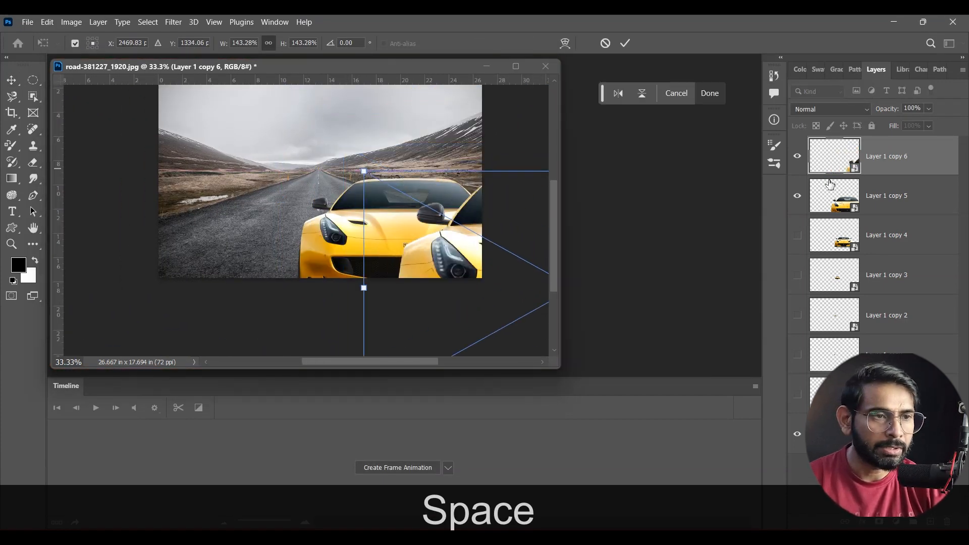
pyautogui.click(797, 196)
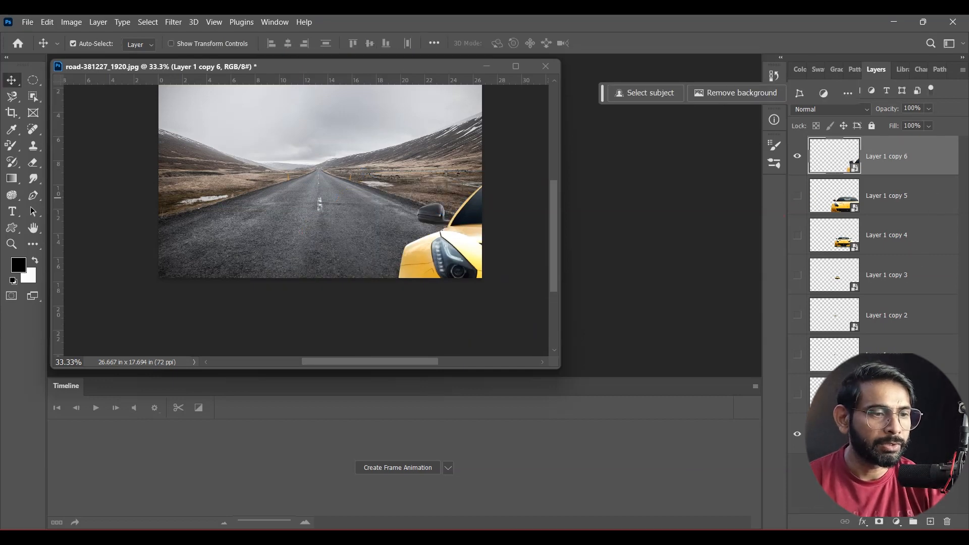
# Step: Add an empty layer above the car copies and hide Layer 1 copy 6 so only the road shows
pyautogui.click(929, 522)
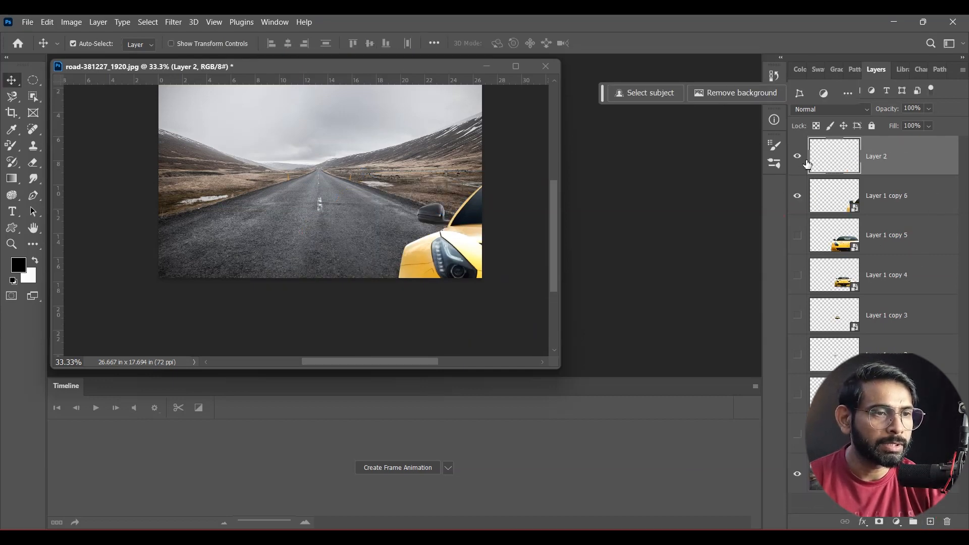
pyautogui.click(799, 198)
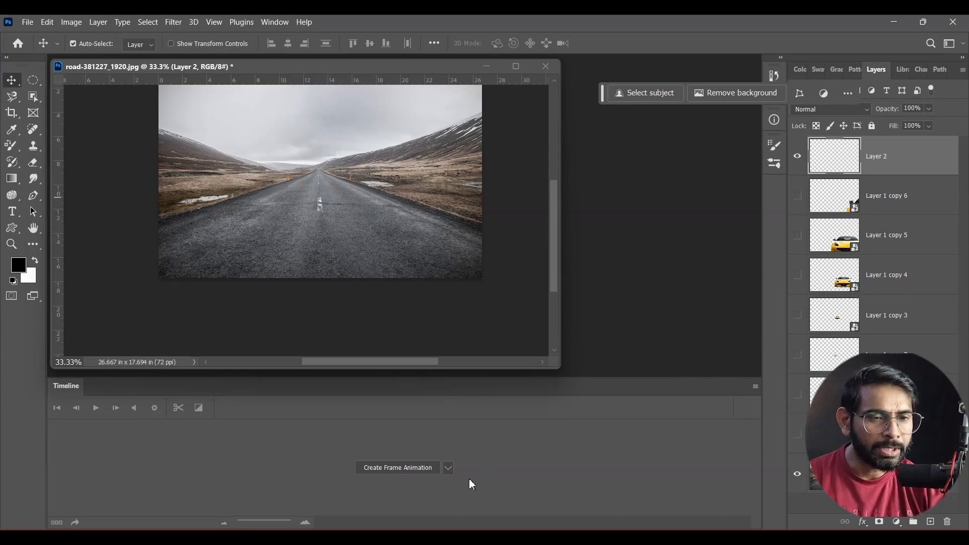
# Step: Create a frame animation and make frame 1 show the smallest car, Layer 1, over the road with Layer 2 hidden
pyautogui.click(448, 469)
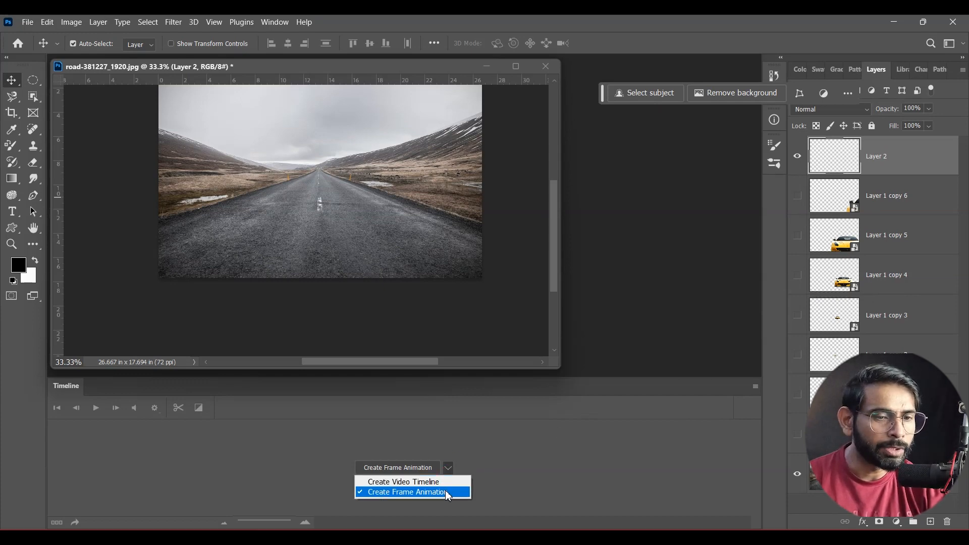
pyautogui.click(446, 492)
pyautogui.click(398, 473)
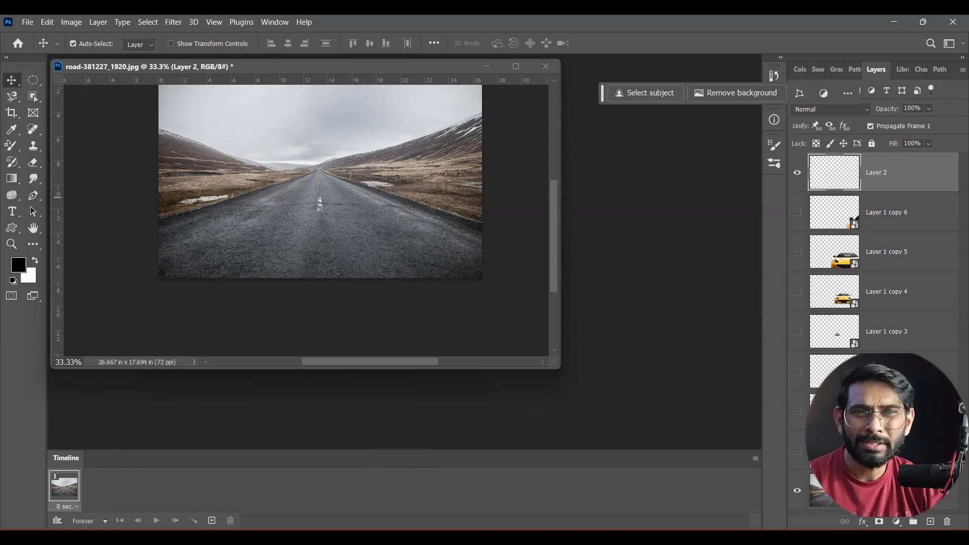
pyautogui.click(797, 174)
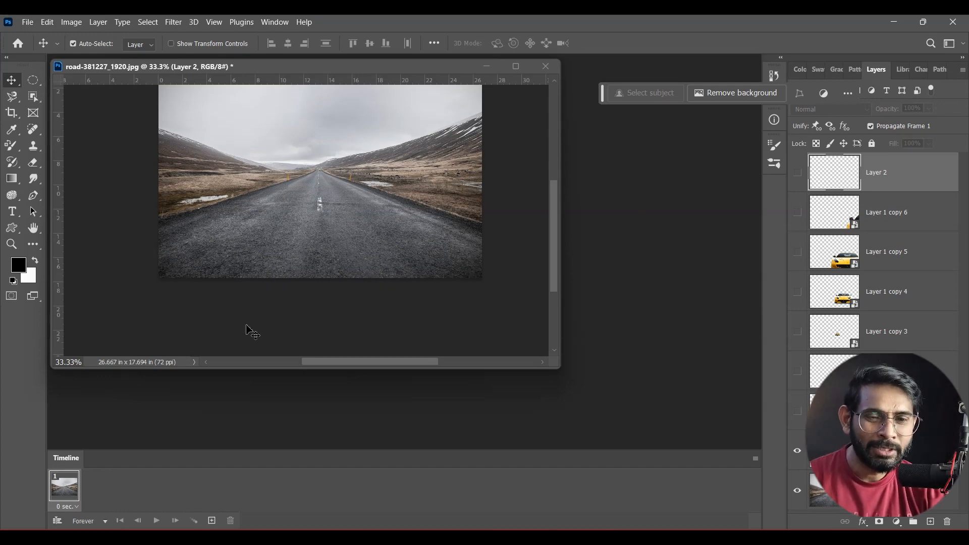
# Step: Add frames 2, 3 and 4, showing only Layer 1 copy, Layer 1 copy 2 and Layer 1 copy 3 respectively over the road
pyautogui.click(211, 520)
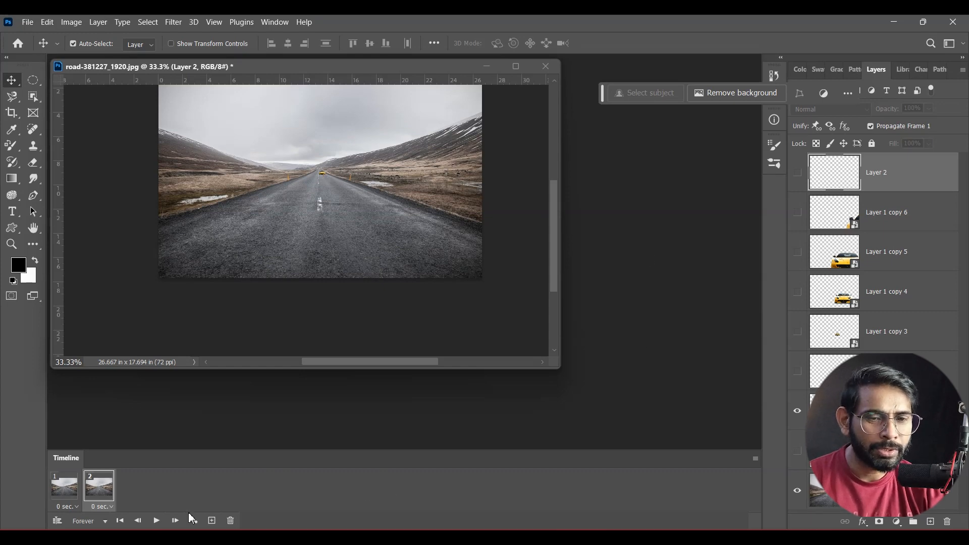
pyautogui.click(212, 521)
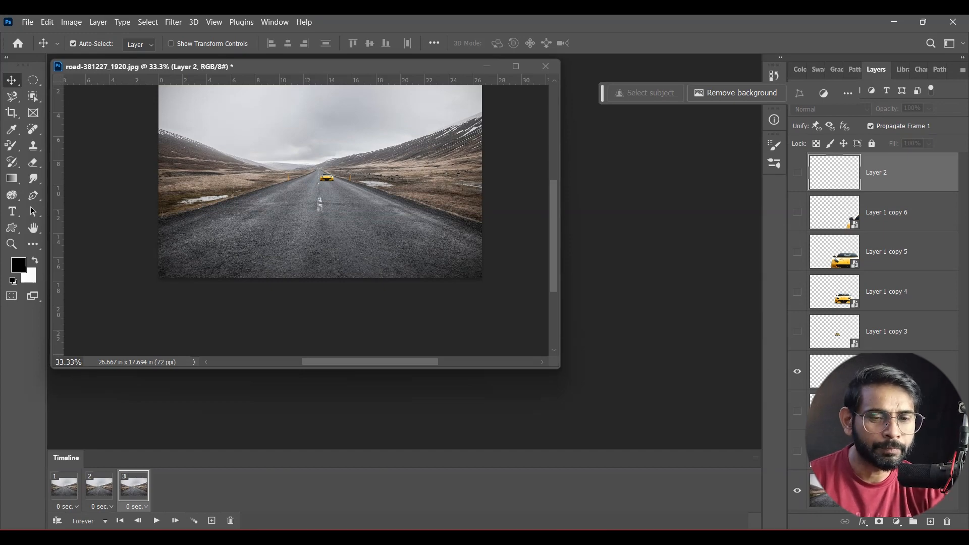
pyautogui.click(212, 521)
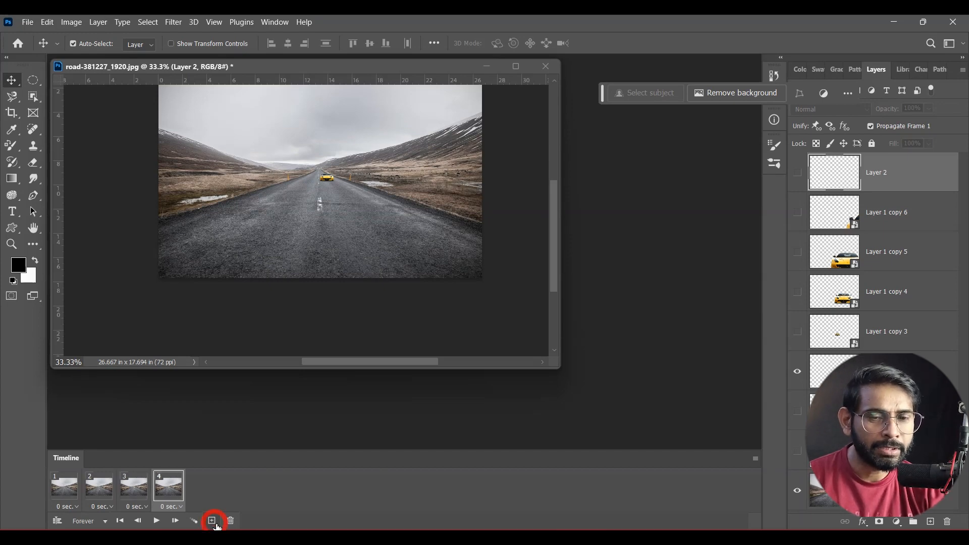
pyautogui.click(798, 331)
pyautogui.click(798, 371)
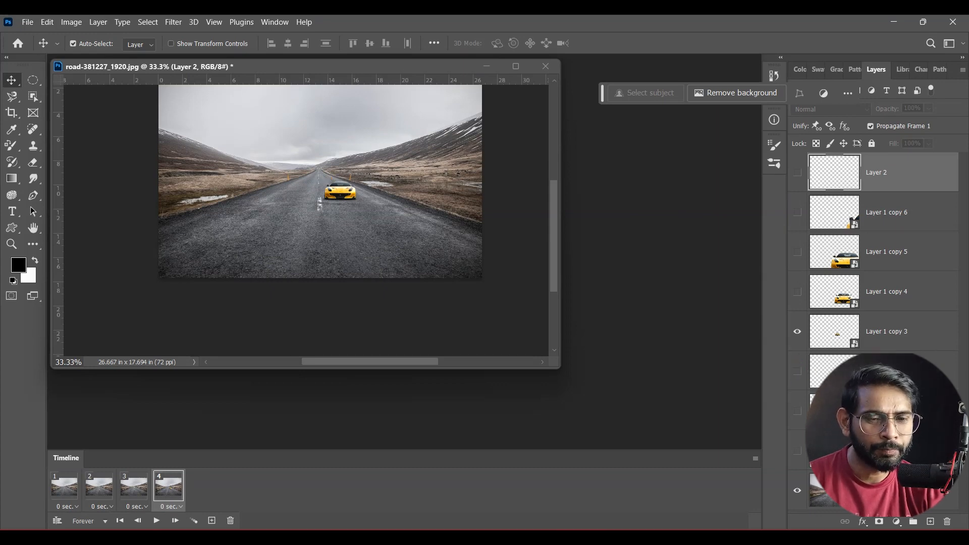
# Step: Add frames 5 and 6, showing only Layer 1 copy 4 and Layer 1 copy 5 respectively over the road
pyautogui.click(212, 520)
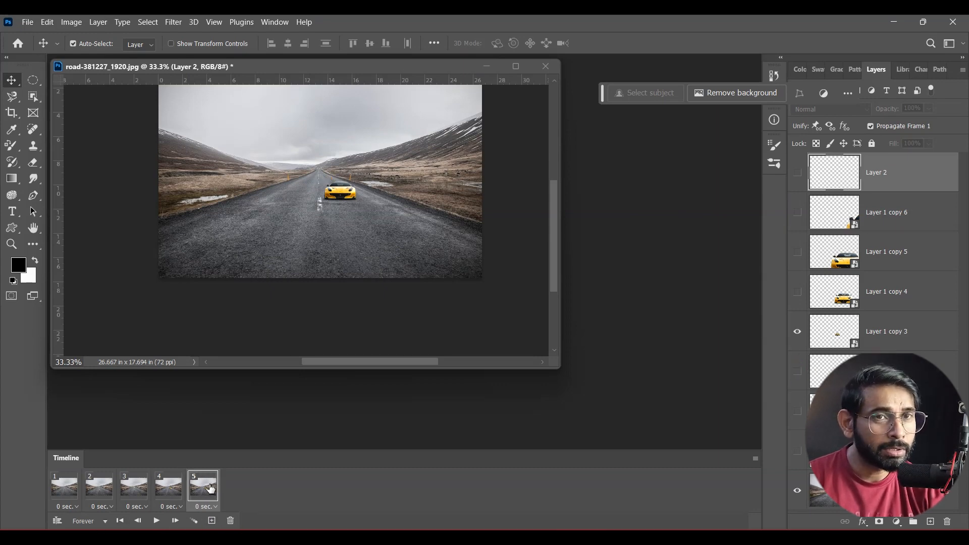
pyautogui.click(797, 291)
pyautogui.click(798, 332)
pyautogui.click(212, 520)
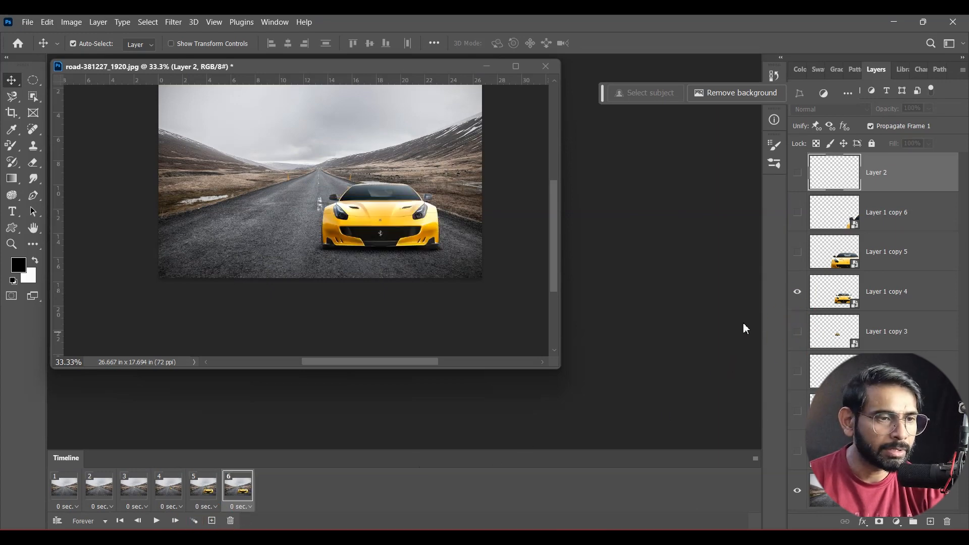
pyautogui.click(797, 252)
pyautogui.click(798, 292)
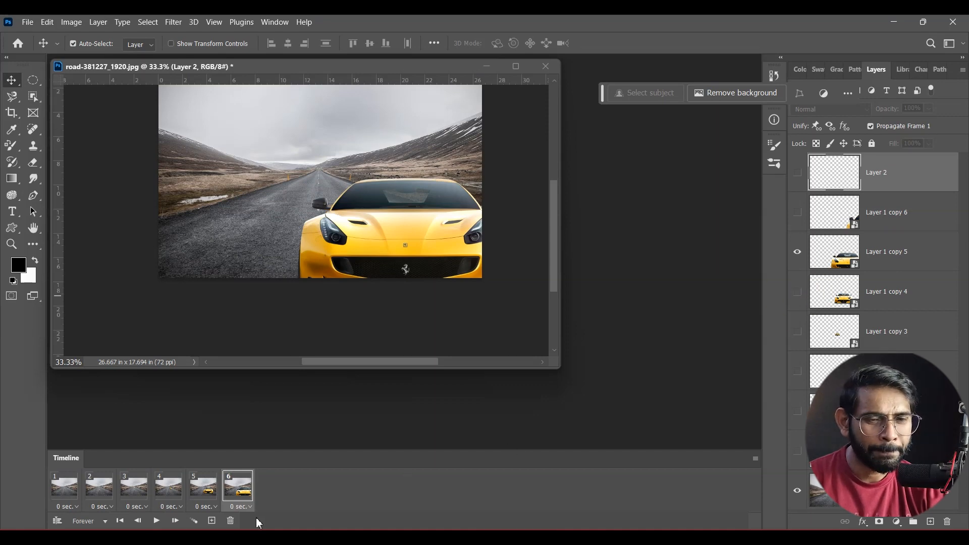
# Step: Add frame 7 showing only Layer 1 copy 6 over the road, and frame 8 showing only the empty Layer 2 over it
pyautogui.click(212, 520)
pyautogui.click(798, 213)
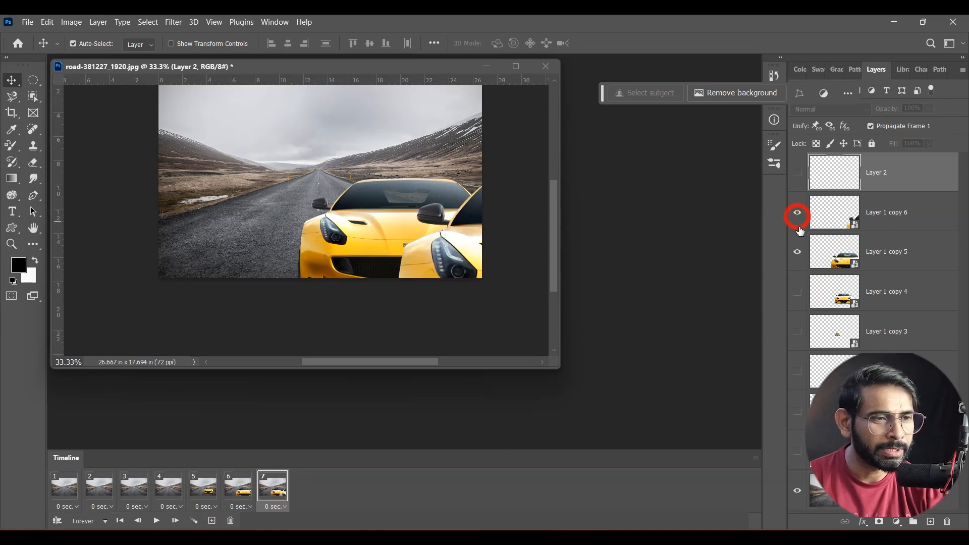
pyautogui.click(797, 255)
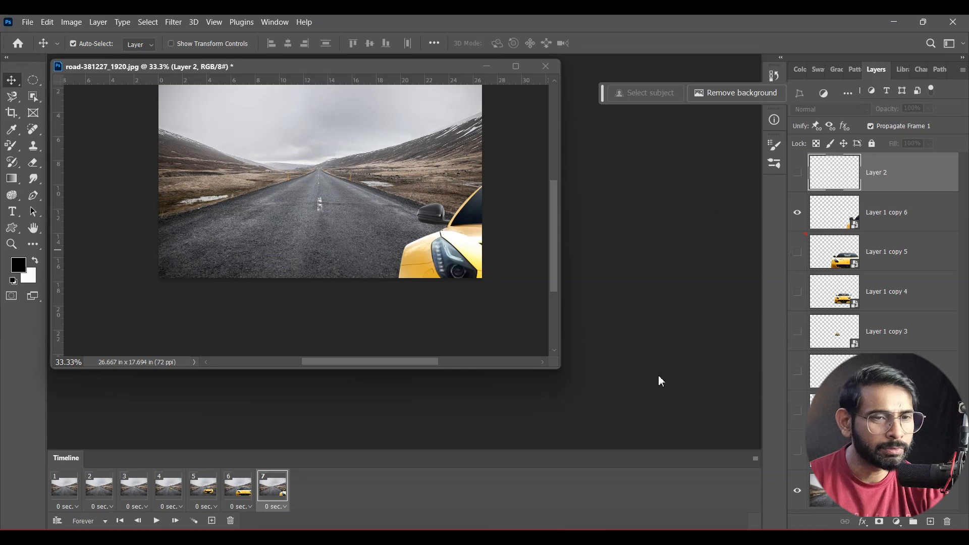
pyautogui.click(212, 520)
pyautogui.click(797, 172)
pyautogui.click(797, 212)
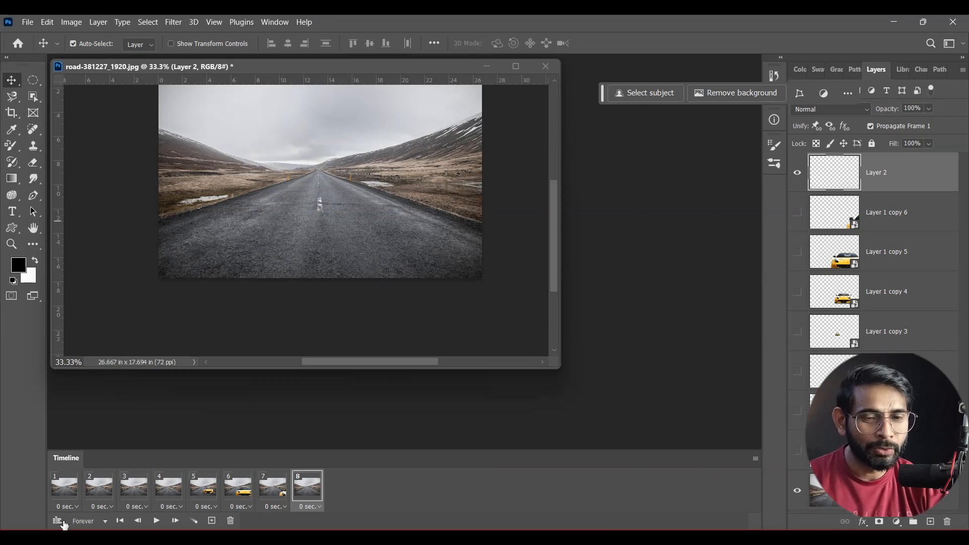
# Step: Play the frame animation from frame 1 to preview the approaching car, and stop the playback
pyautogui.click(71, 495)
pyautogui.click(157, 520)
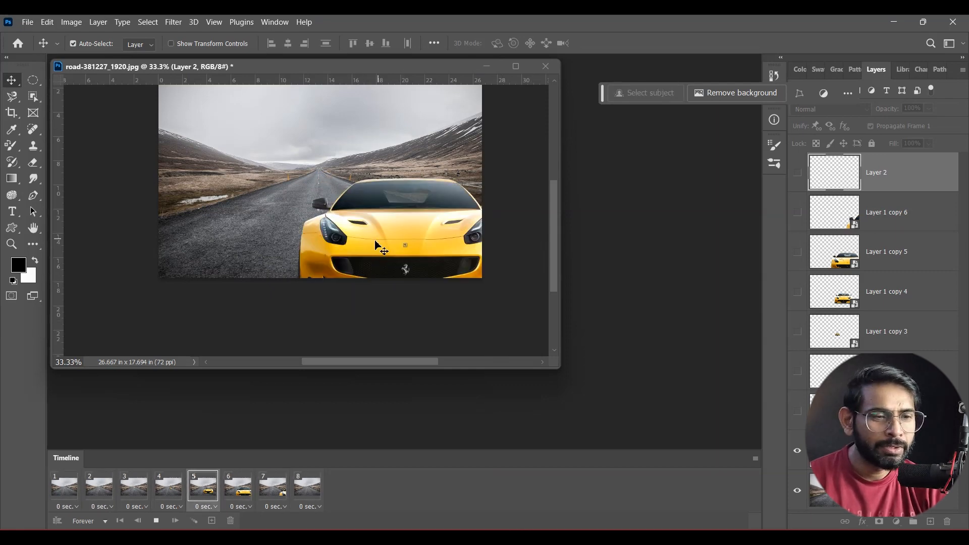
pyautogui.click(158, 522)
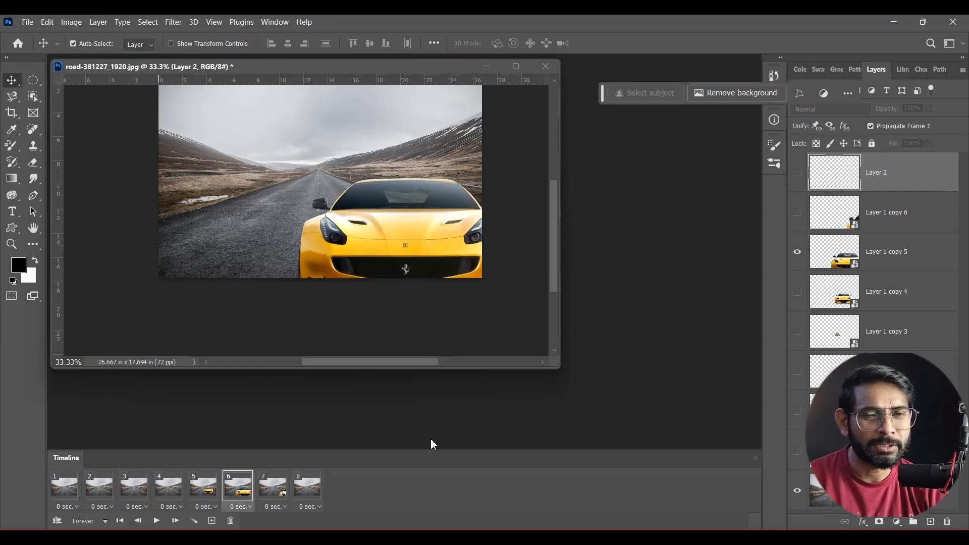